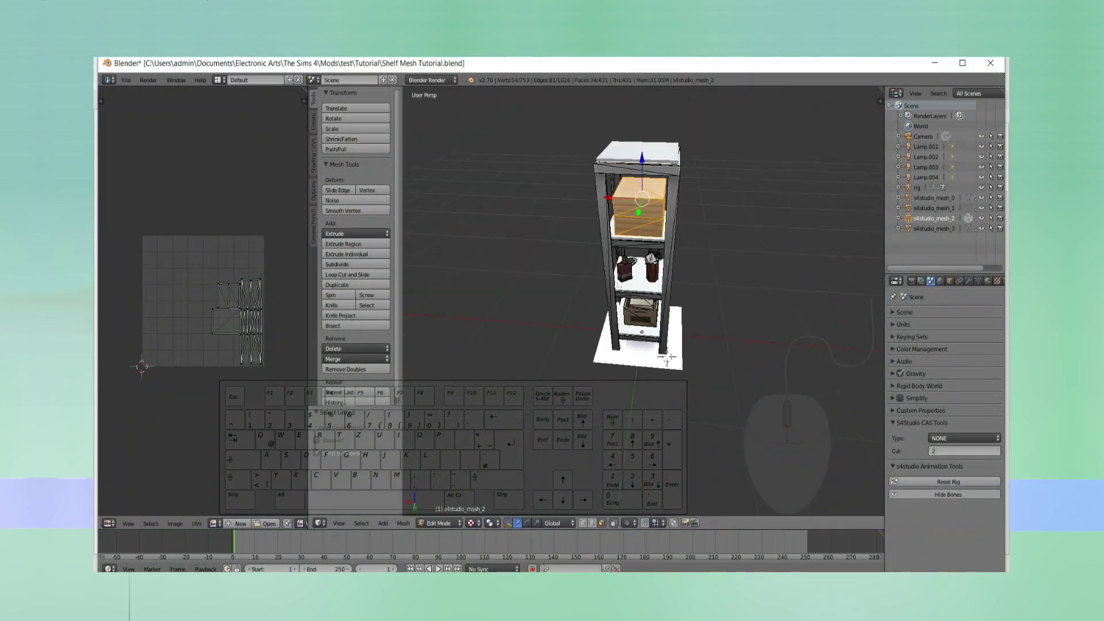
middle_click_drag(667, 288, 700, 240)
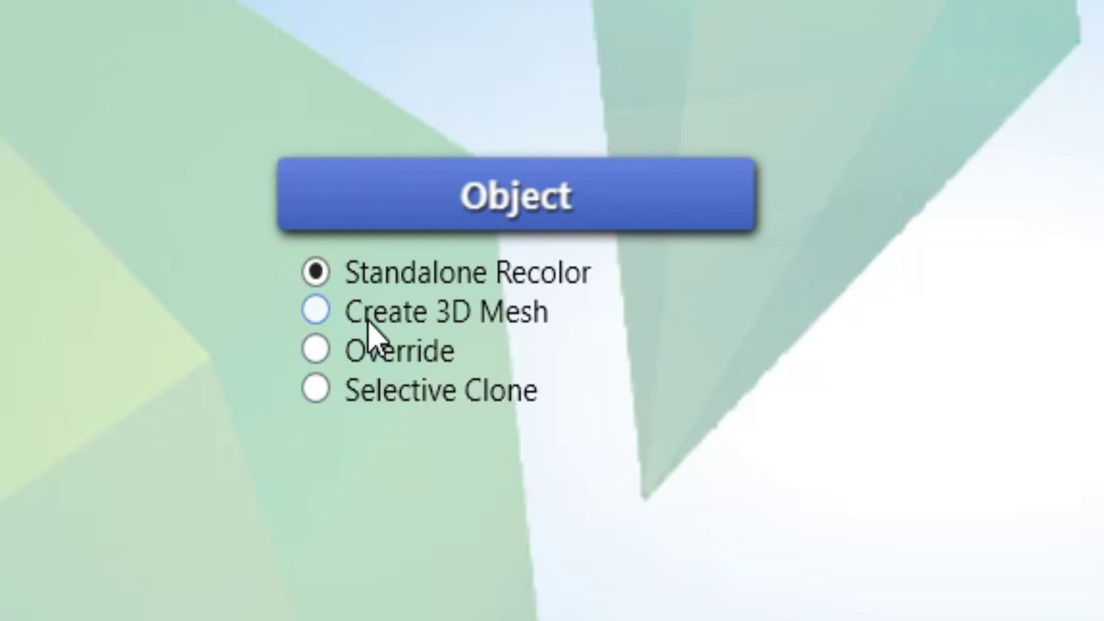
- In Sims 4 Studio, start a Create 3D Mesh object from the RAW Bathroom Shelf and save the package as Shelf Mesh Tutorial
left_click(376, 323)
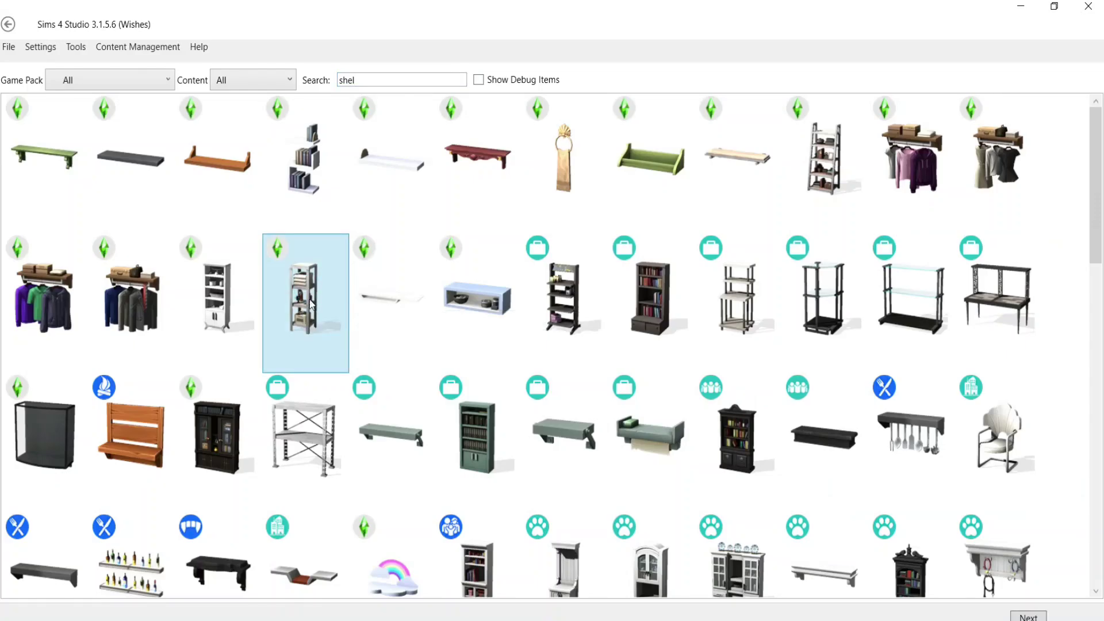
double_click(309, 292)
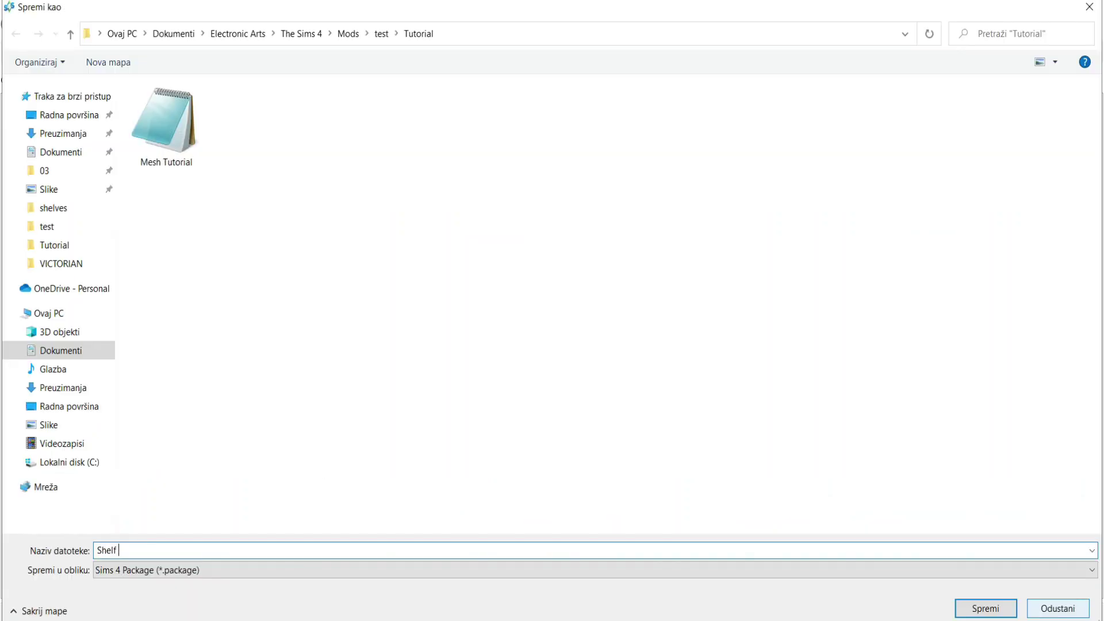
type("Mesh Tutorial")
key("Return")
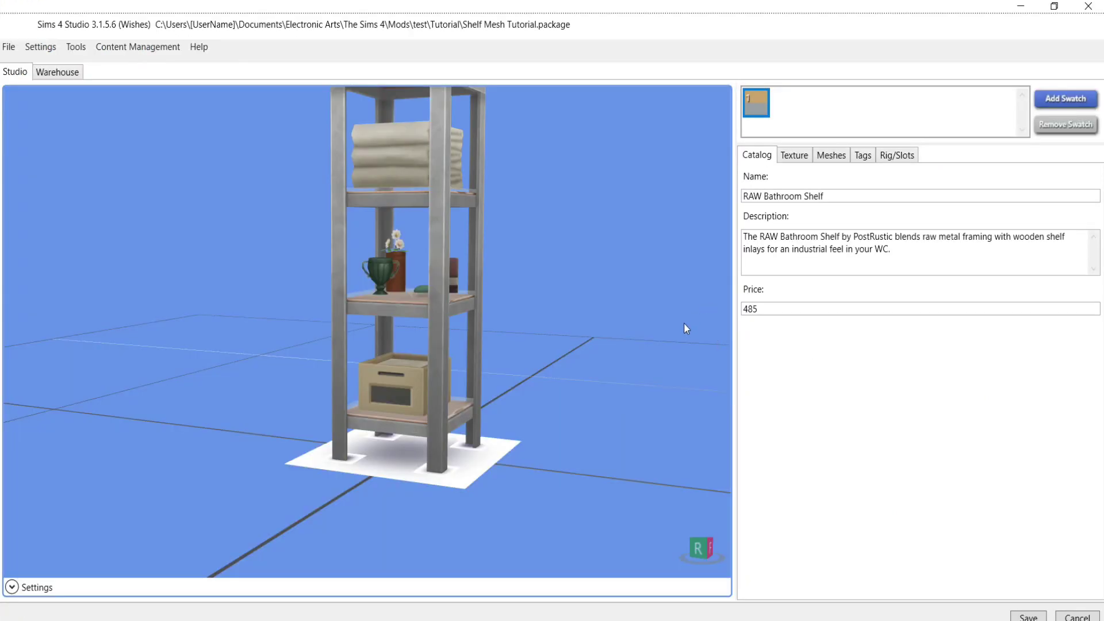
- Export the shelf's LOD 2 (Low) mesh as a Blender file named Shelf Mesh Tutorial
right_click_drag(646, 337, 700, 374)
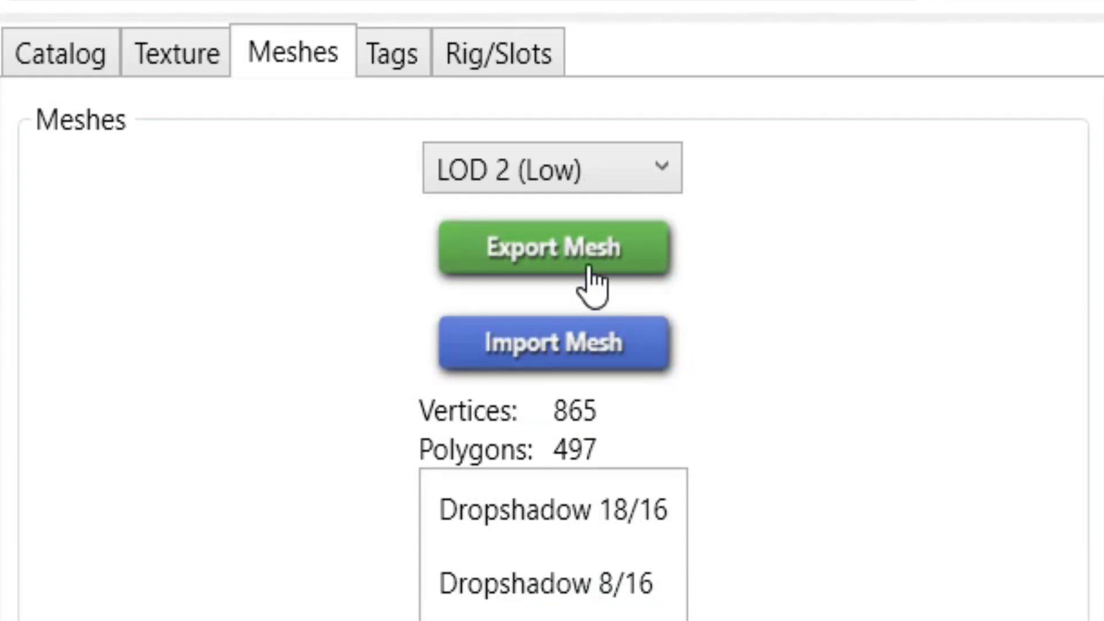
left_click(592, 284)
left_click(226, 553)
key("BackSpace")
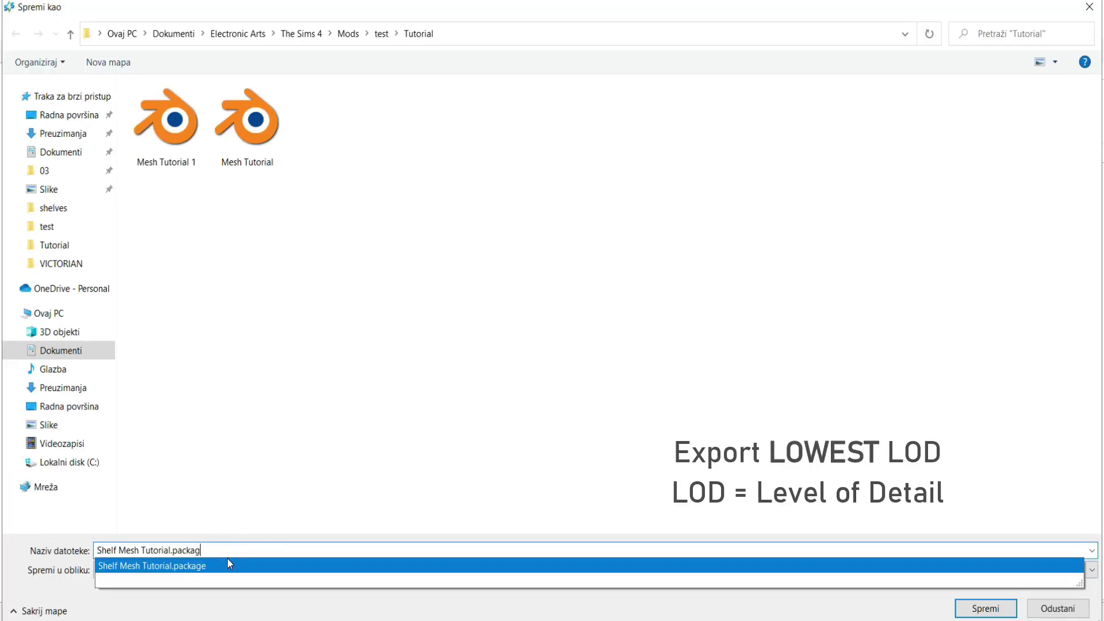
key("BackSpace")
key("BackSpace")
key("BackSpace")
key("BackSpace")
key("BackSpace")
key("BackSpace")
key("BackSpace")
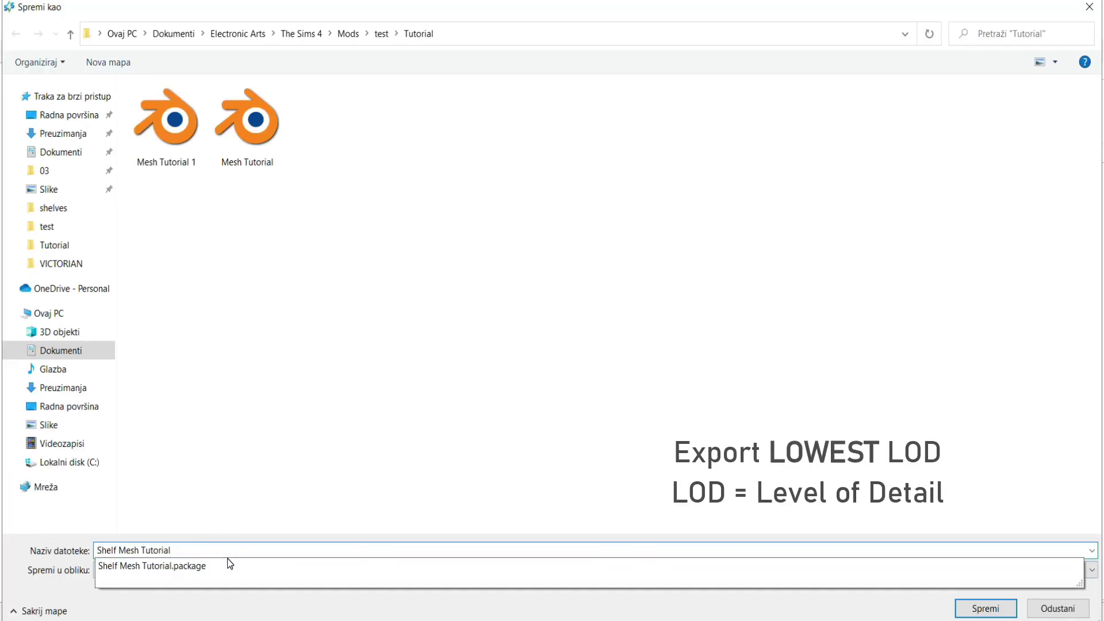
left_click(989, 612)
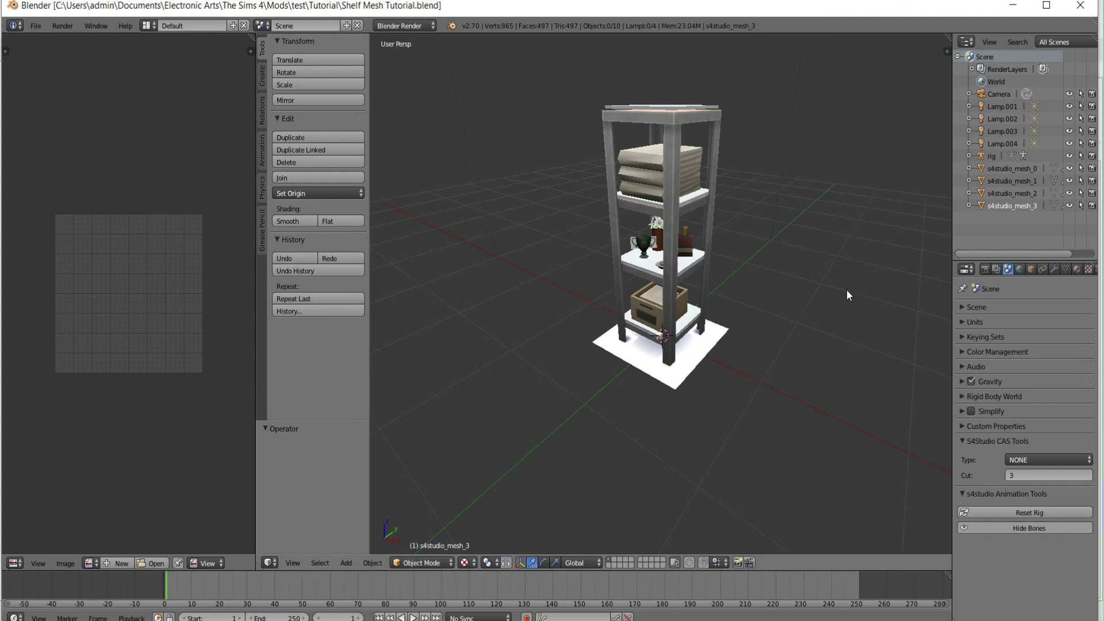
- In Blender, delete the towel stack and the middle shelf's ornaments from s4studio_mesh_2 in Edit Mode
left_click(421, 562)
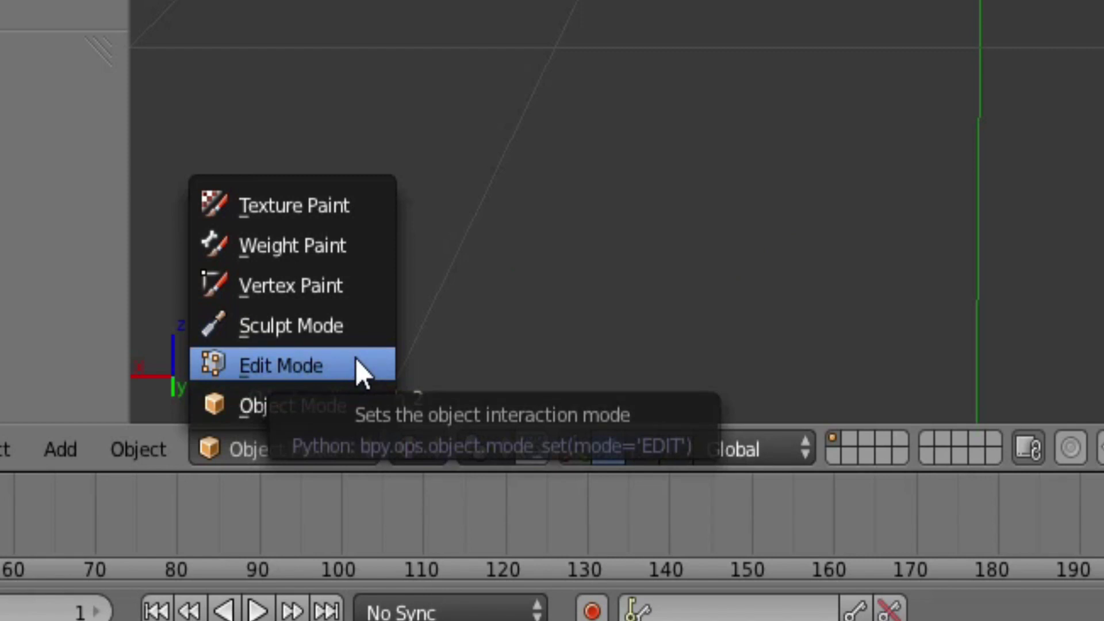
left_click(355, 363)
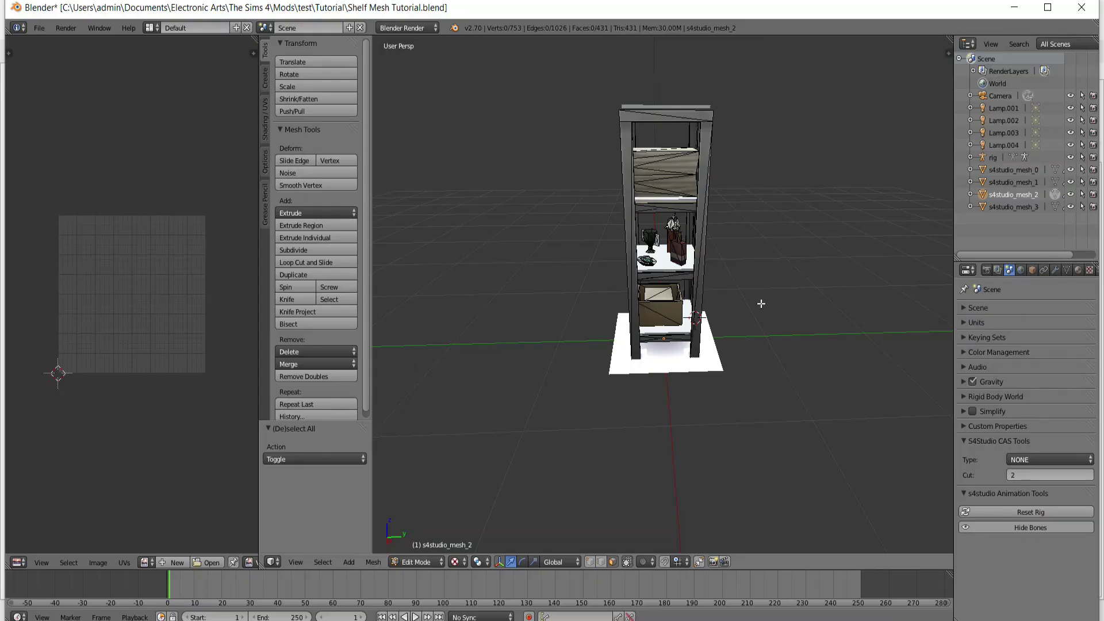
key("l")
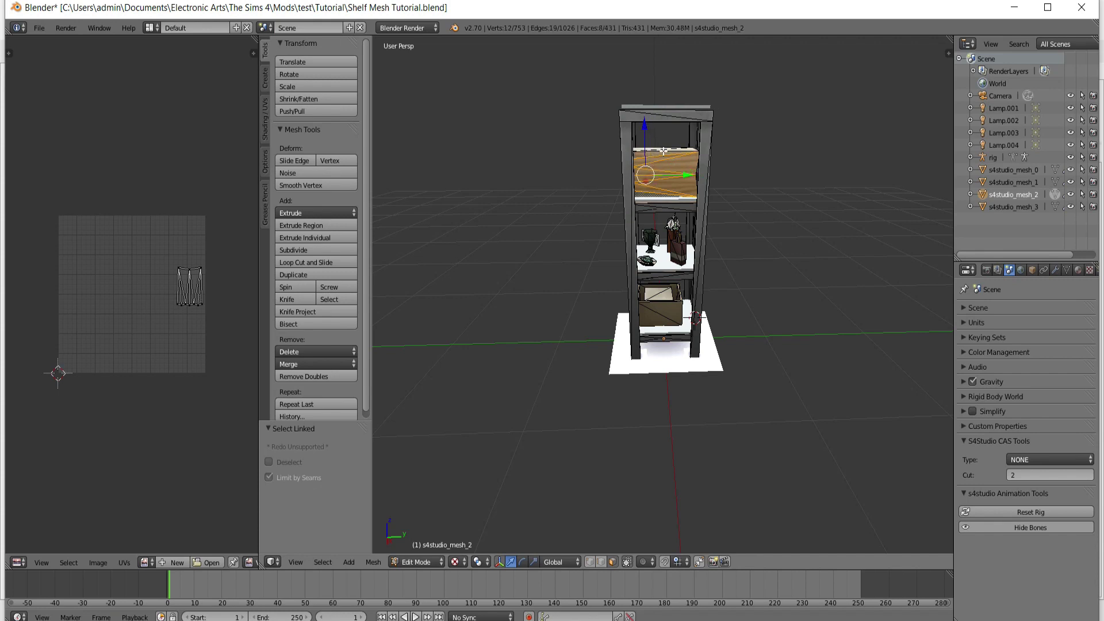
key("l")
middle_click_drag(822, 256, 778, 213)
key("l")
middle_click_drag(866, 288, 701, 202)
key("l")
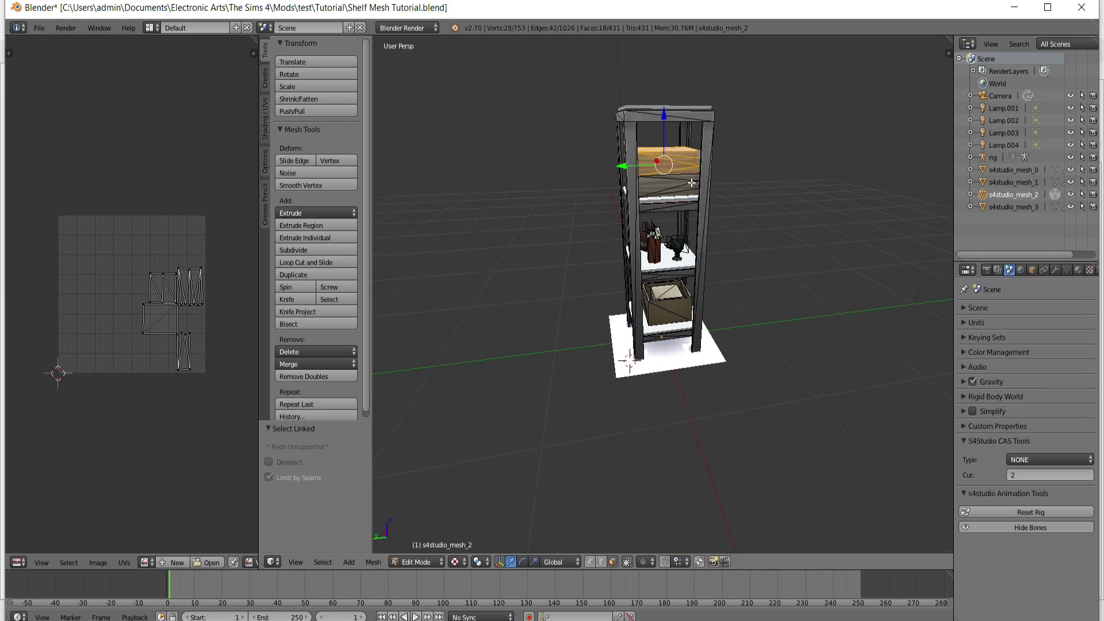
key("l")
middle_click_drag(767, 269, 575, 265)
key("l")
key("l")
key("l")
key("l")
middle_click_drag(871, 273, 652, 267)
key("x")
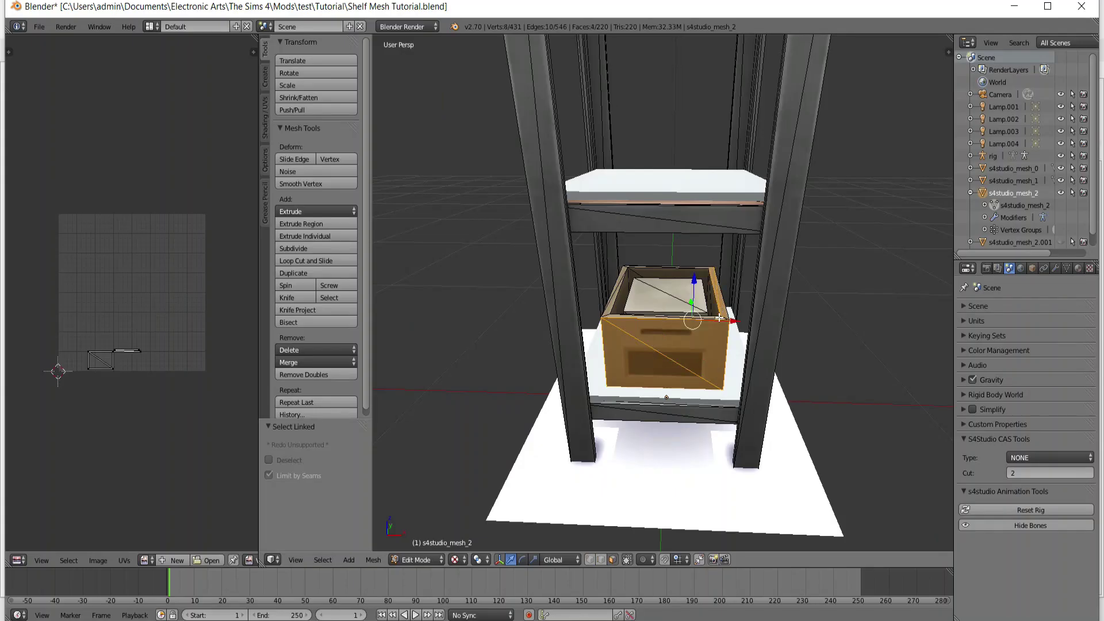
- Delete the vertices of the storage box and its contents on the lowest shelf
key("l")
key("l")
key("l")
key("l")
middle_click_drag(726, 339, 679, 306)
middle_click_drag(840, 352, 773, 356)
key("l")
key("x")
left_click(675, 343)
middle_click_drag(675, 342, 829, 368)
right_click(716, 280)
key("x")
left_click(716, 290)
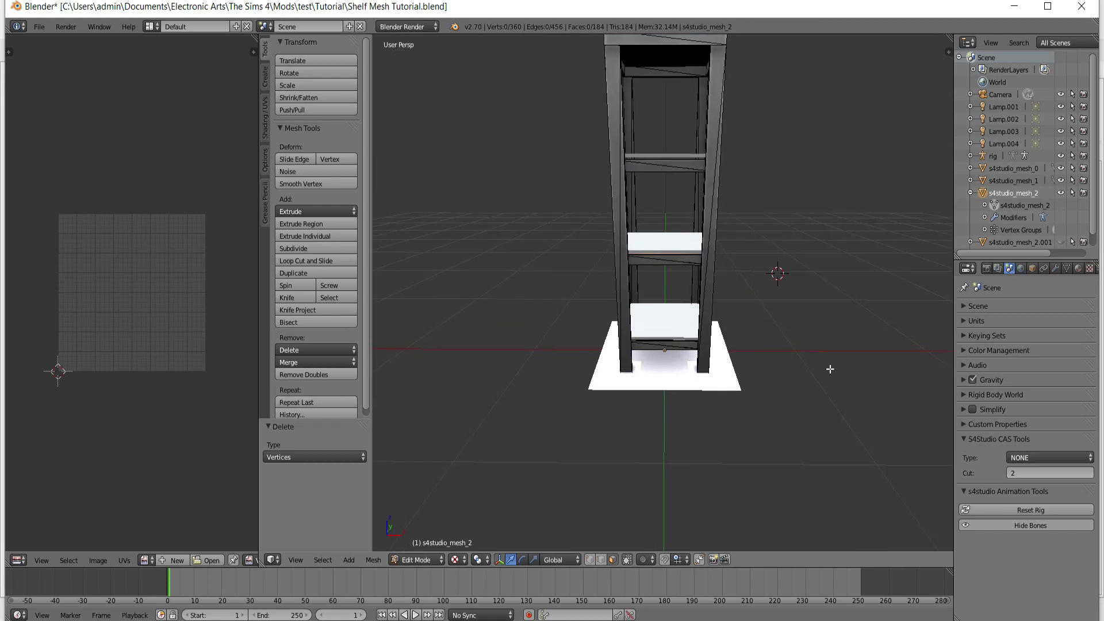
- Select every linked part of the uppermost inner shelf board in s4studio_mesh_2 and duplicate it in place
middle_click_drag(829, 368, 573, 470)
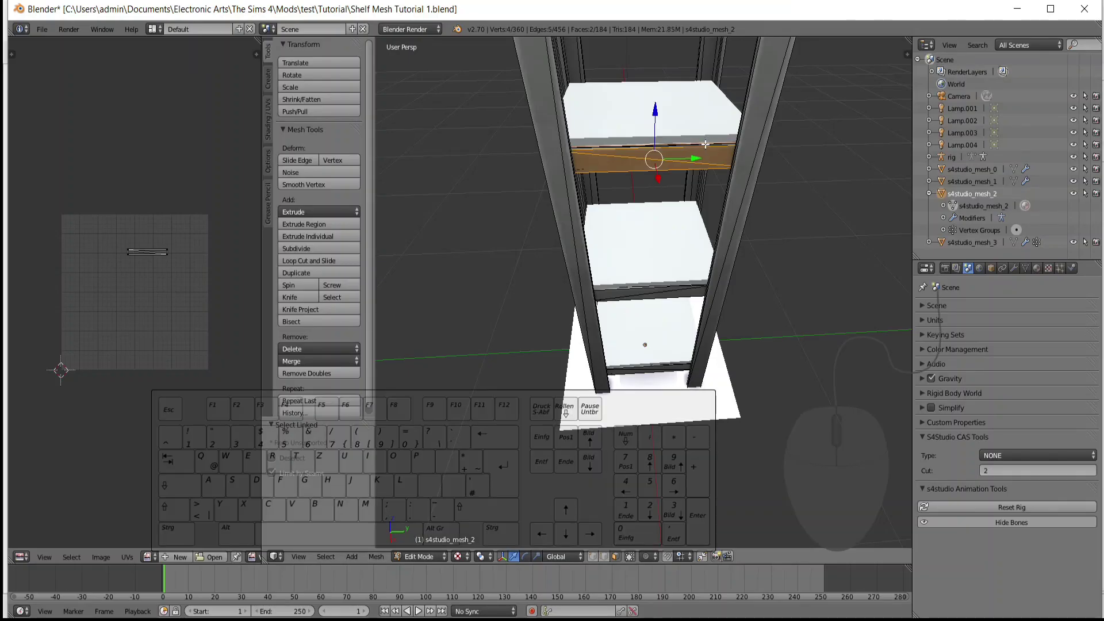
key("l")
scroll(842, 164, "up", 1)
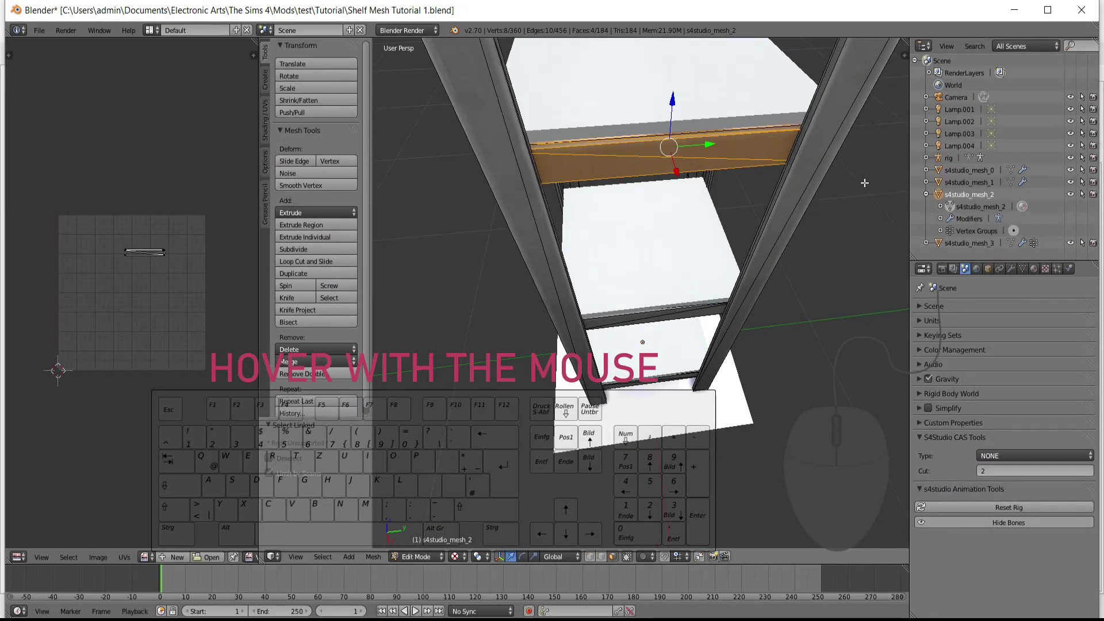
key("l")
middle_click_drag(852, 259, 837, 190)
key("l")
key("l")
middle_click_drag(765, 58, 824, 175)
key("l")
key("l")
scroll(706, 138, "down", 3)
scroll(706, 85, "up", 3)
middle_click_drag(845, 86, 856, 140)
key("l")
middle_click_drag(764, 135, 768, 101)
middle_click_drag(891, 190, 808, 246)
key("l")
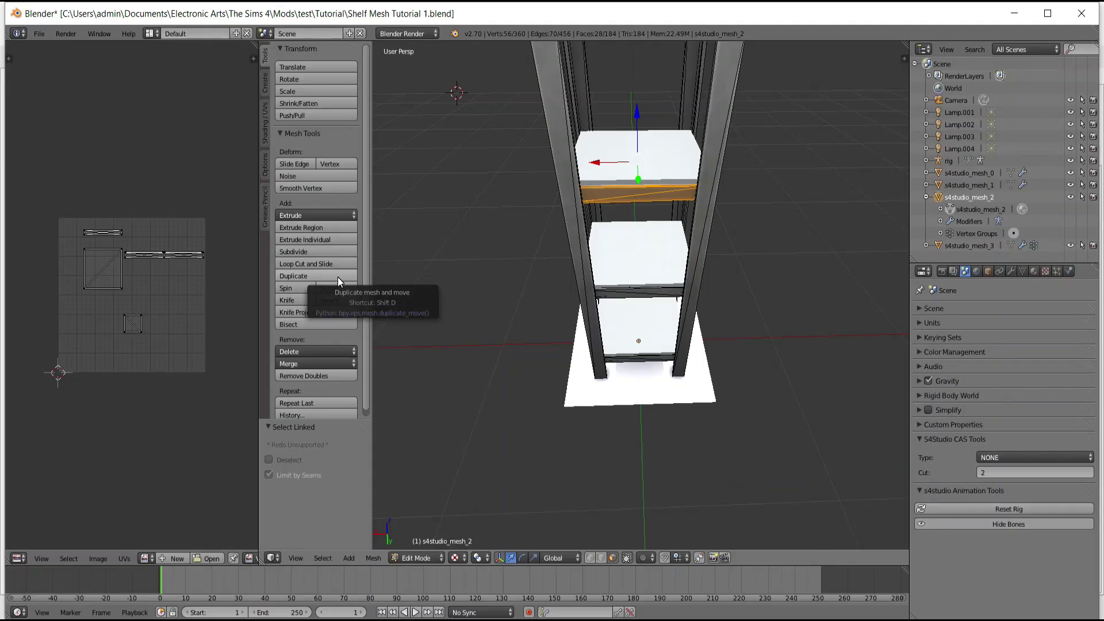
left_click(498, 303)
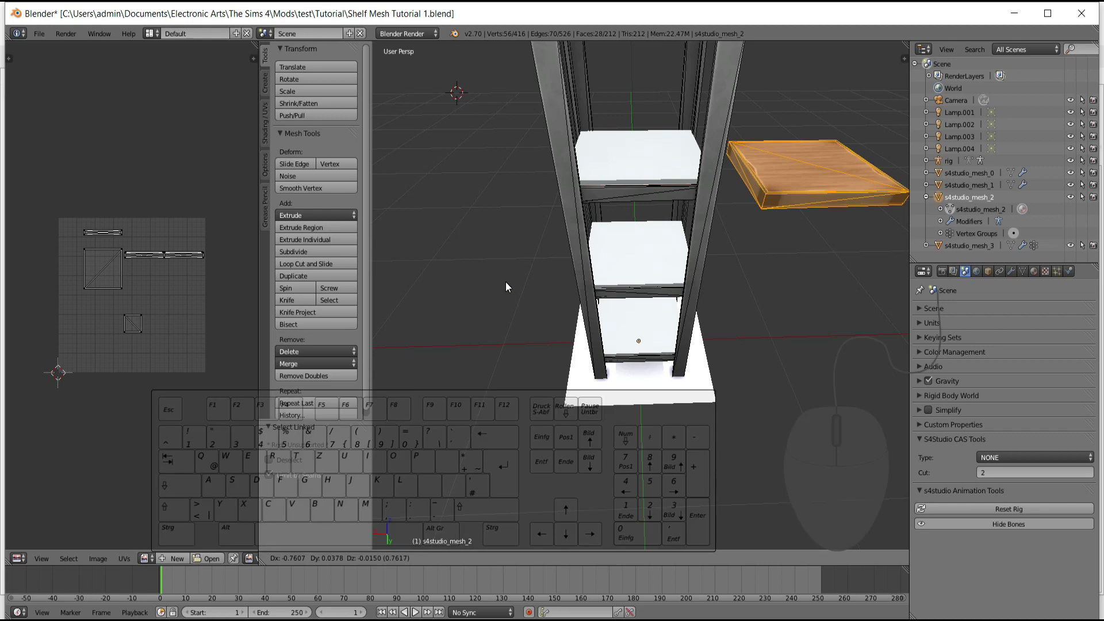
key("Escape")
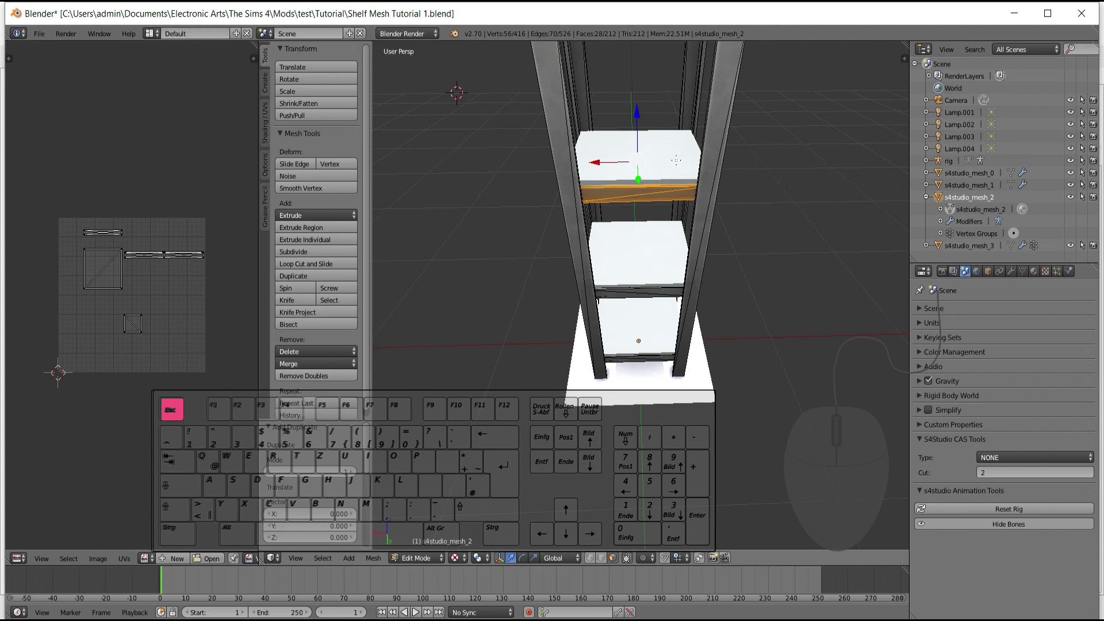
- Raise the duplicated shelf board about 0.244 along the Z axis and deselect it
scroll(772, 172, "down", 1)
scroll(771, 172, "down", 1)
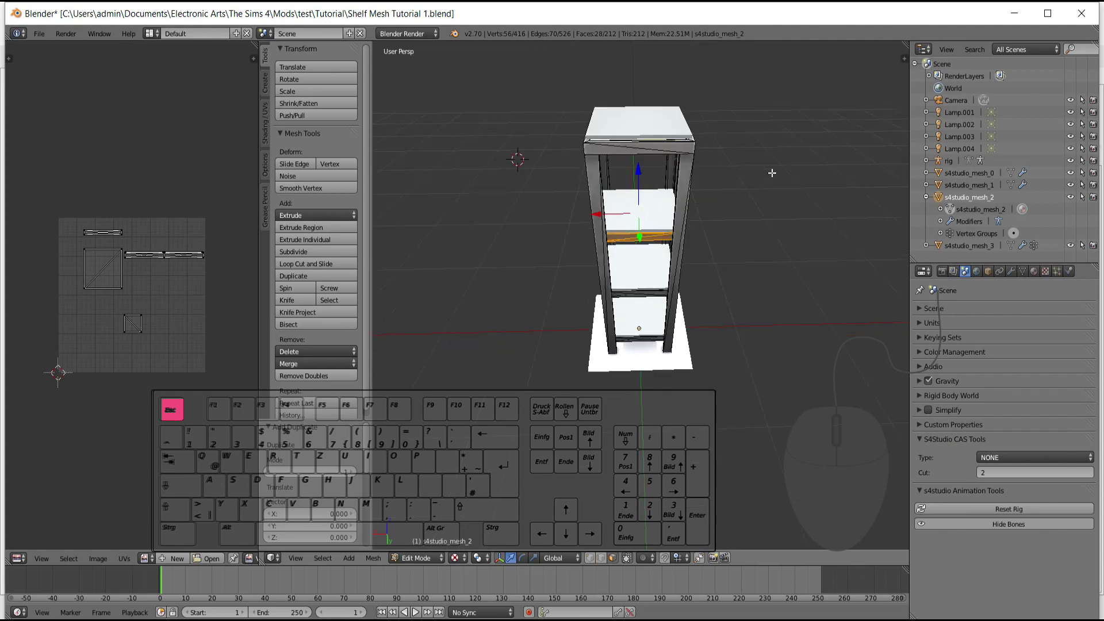
middle_click_drag(791, 259, 791, 228)
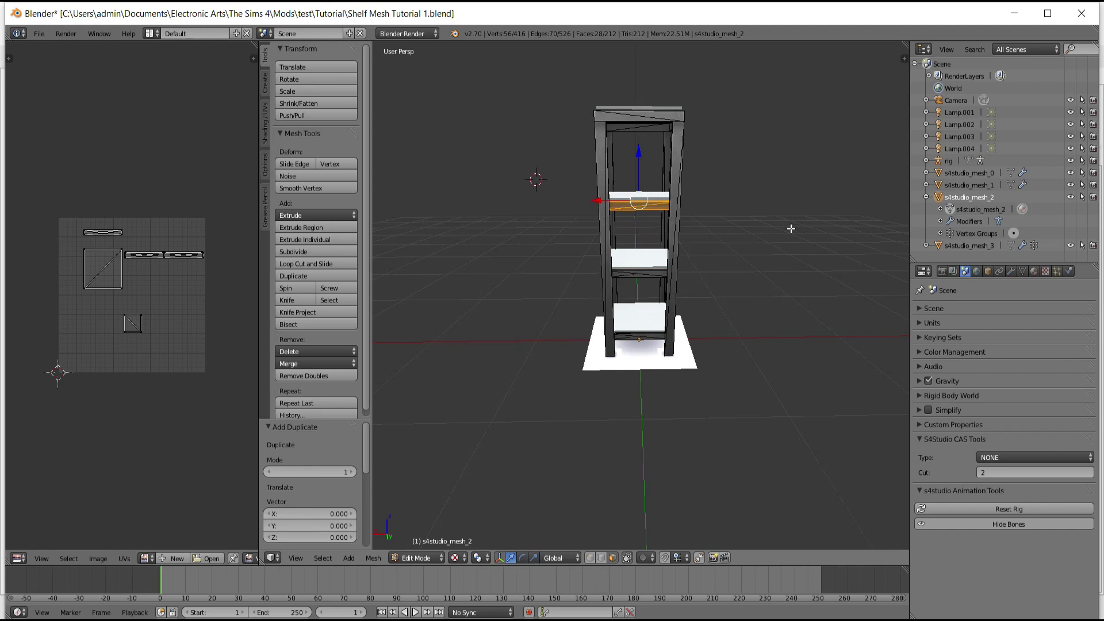
middle_click_drag(791, 229, 789, 224)
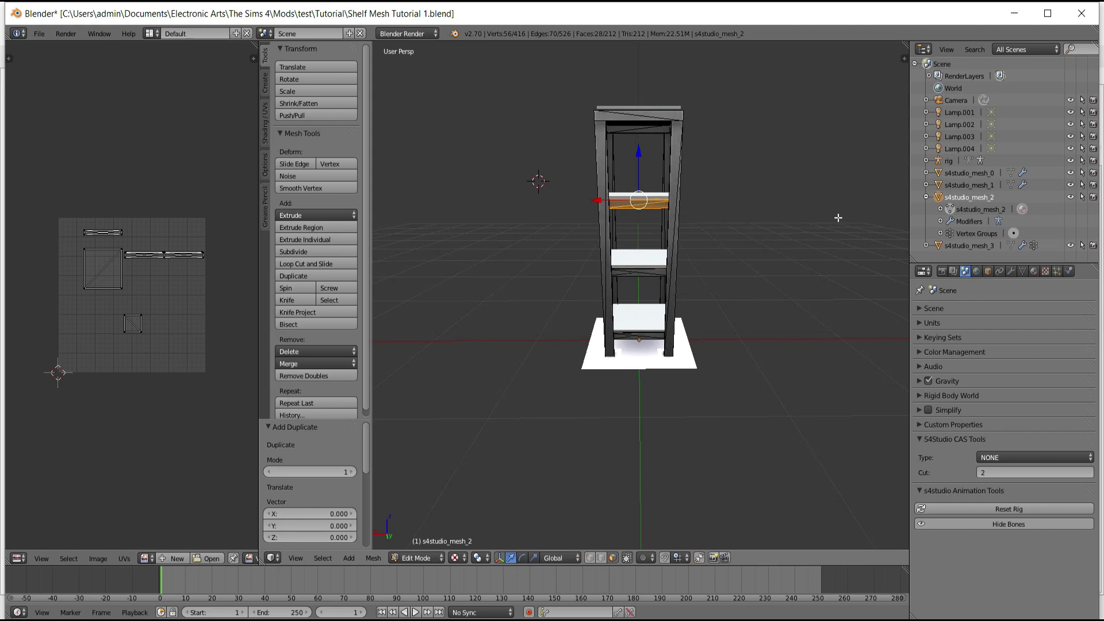
middle_click_drag(838, 217, 839, 208)
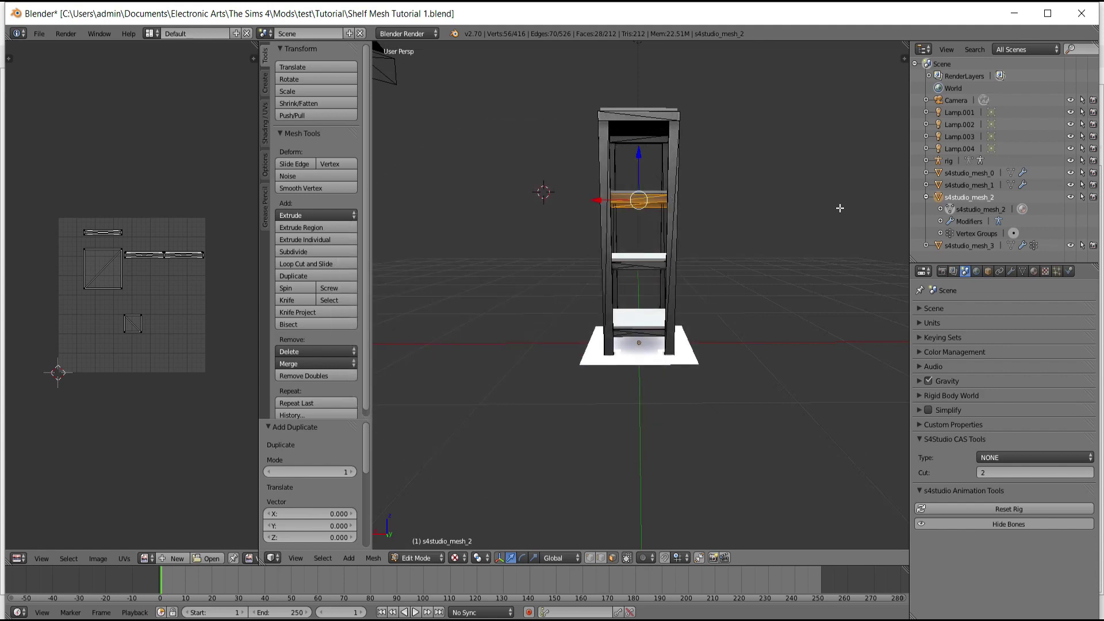
middle_click_drag(840, 208, 837, 205)
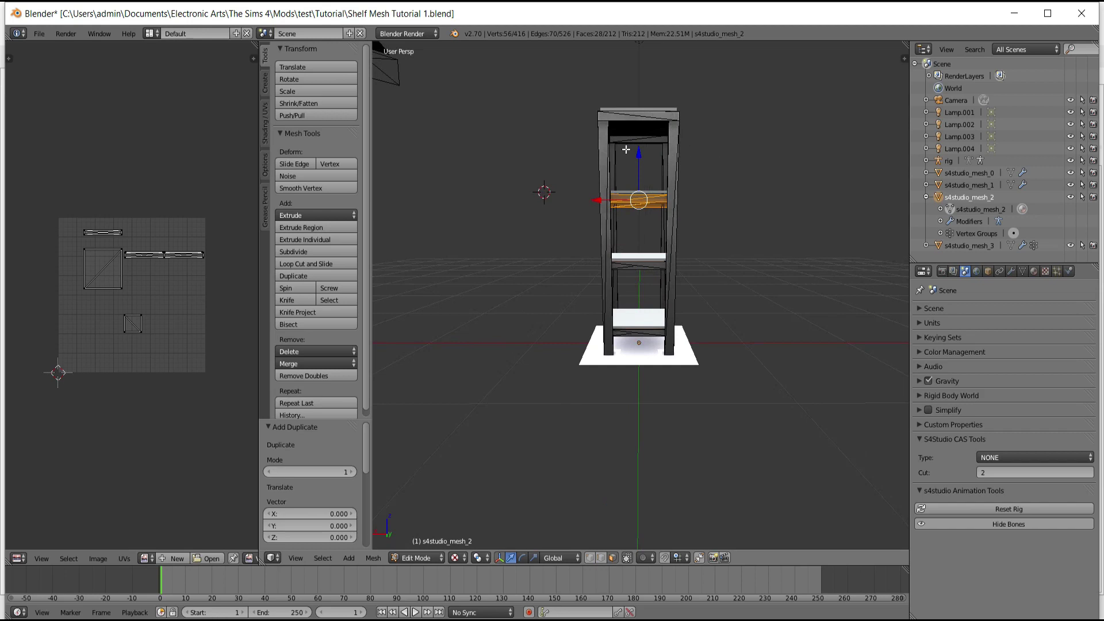
left_click_drag(639, 155, 644, 124)
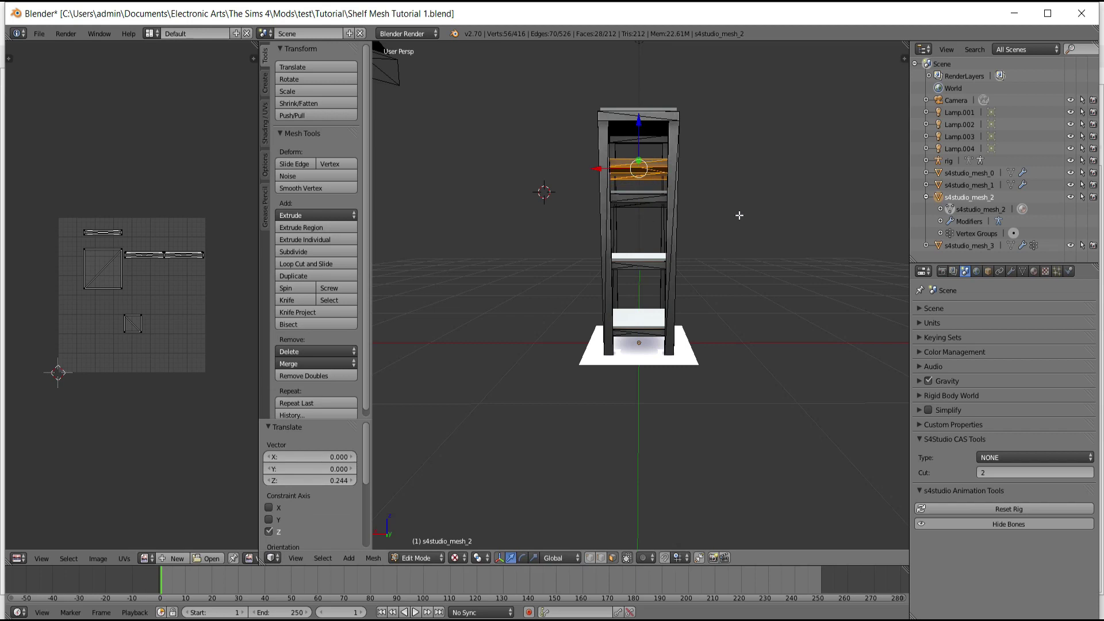
key("a")
mouse_move(738, 215)
middle_mouse_down()
mouse_move(763, 230)
mouse_move(757, 214)
mouse_move(829, 230)
mouse_move(768, 212)
mouse_move(742, 224)
mouse_move(761, 227)
mouse_move(725, 235)
mouse_move(679, 219)
mouse_move(755, 234)
mouse_move(752, 252)
middle_mouse_up()
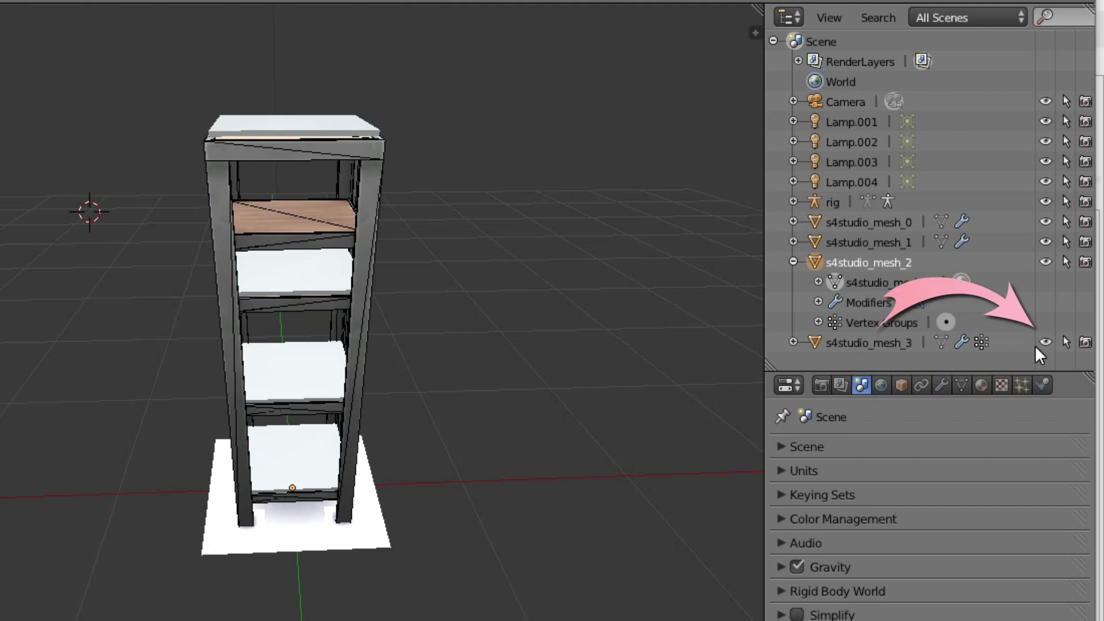
- Hide s4studio_mesh_3 and lower the whole second shelf board from the floor slightly along the Z axis
left_click(1044, 341)
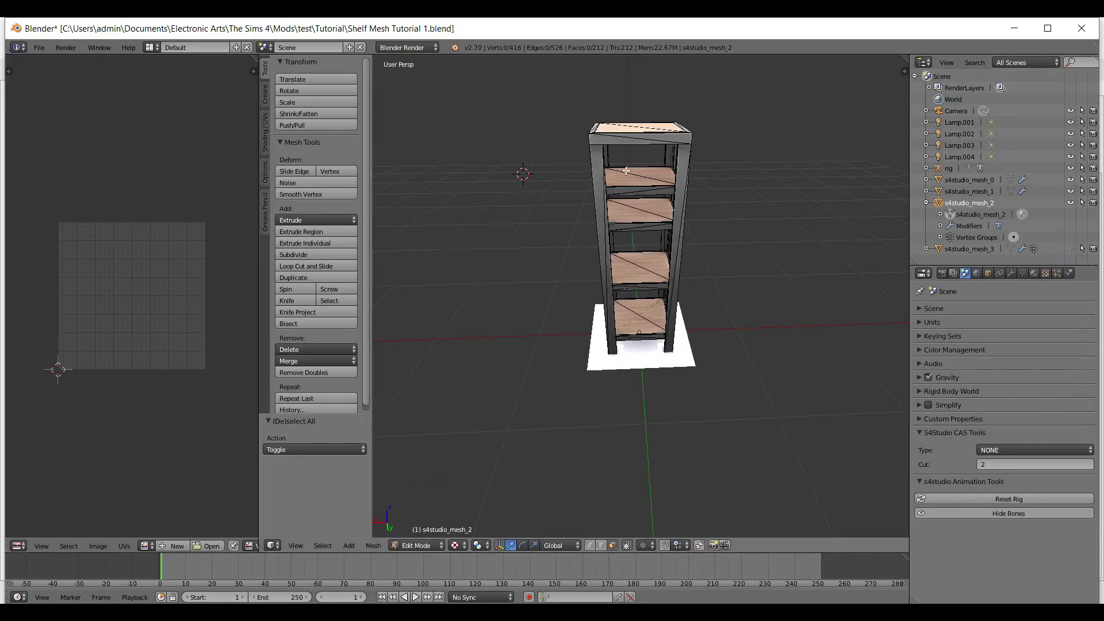
middle_click_drag(776, 259, 788, 301)
scroll(765, 244, "up", 3)
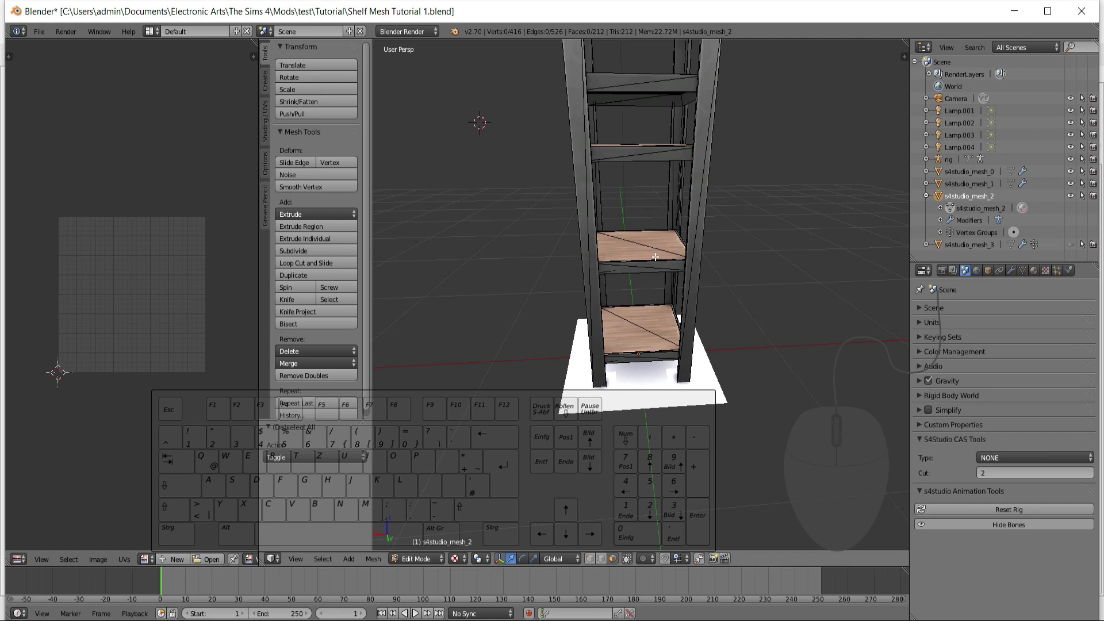
key("l")
scroll(652, 269, "up", 5)
key("l")
middle_click_drag(616, 216, 782, 257)
key("l")
key("l")
key("l")
key("l")
scroll(756, 247, "down", 4)
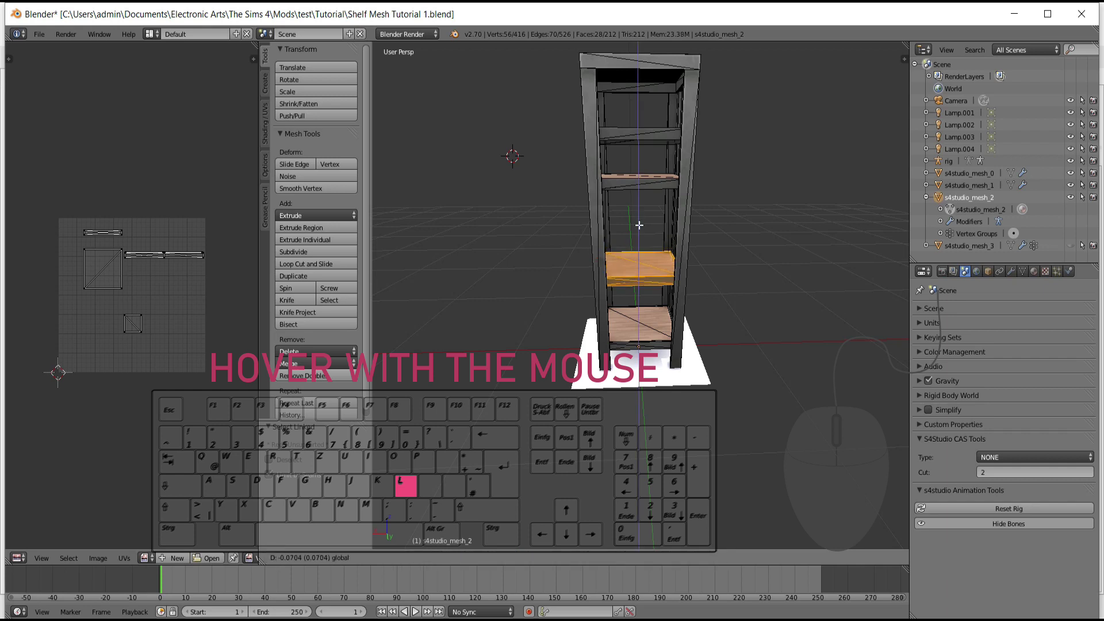
key("a")
- Select all linked parts of the third shelf board from the floor, lower it along the Z axis and deselect it
middle_click_drag(637, 214, 767, 248)
key("l")
key("l")
key("l")
scroll(690, 196, "up", 3)
middle_click_drag(816, 201, 843, 170)
key("l")
key("l")
key("l")
middle_click_drag(868, 123, 863, 241)
key("l")
key("l")
key("l")
key("l")
middle_click_drag(467, 218, 765, 287)
key("l")
key("l")
key("l")
middle_click_drag(727, 140, 877, 266)
scroll(791, 328, "down", 5)
key("l")
scroll(876, 281, "down", 4)
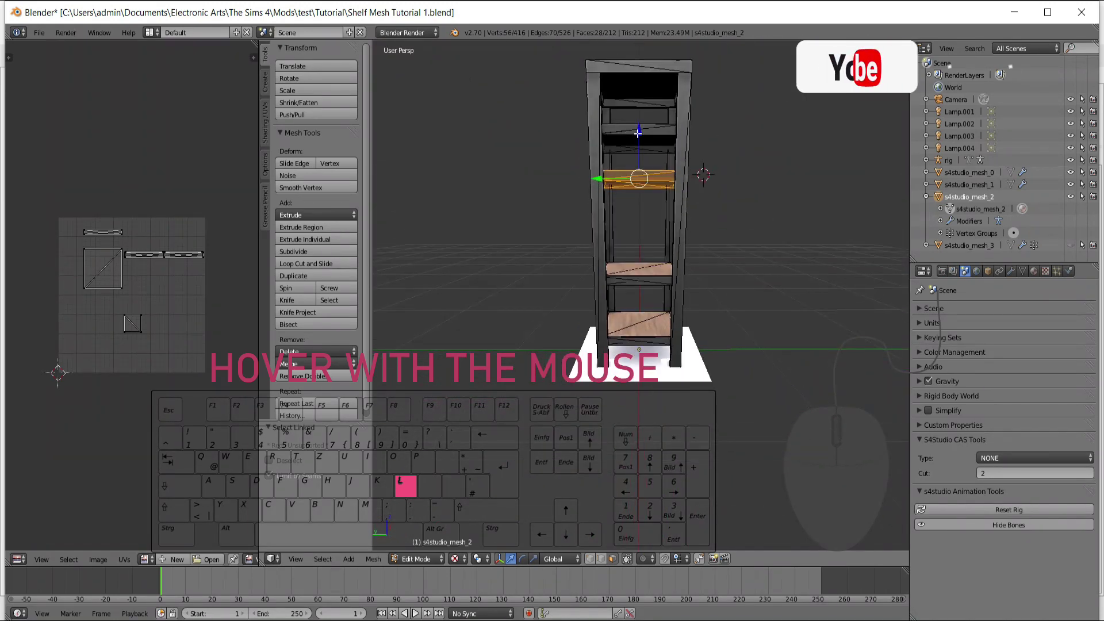
left_click_drag(638, 127, 638, 160)
middle_click_drag(785, 299, 773, 284)
left_click_drag(637, 168, 638, 170)
mouse_move(828, 327)
middle_mouse_down()
mouse_move(806, 303)
mouse_move(822, 371)
mouse_move(833, 332)
middle_mouse_up()
key("a")
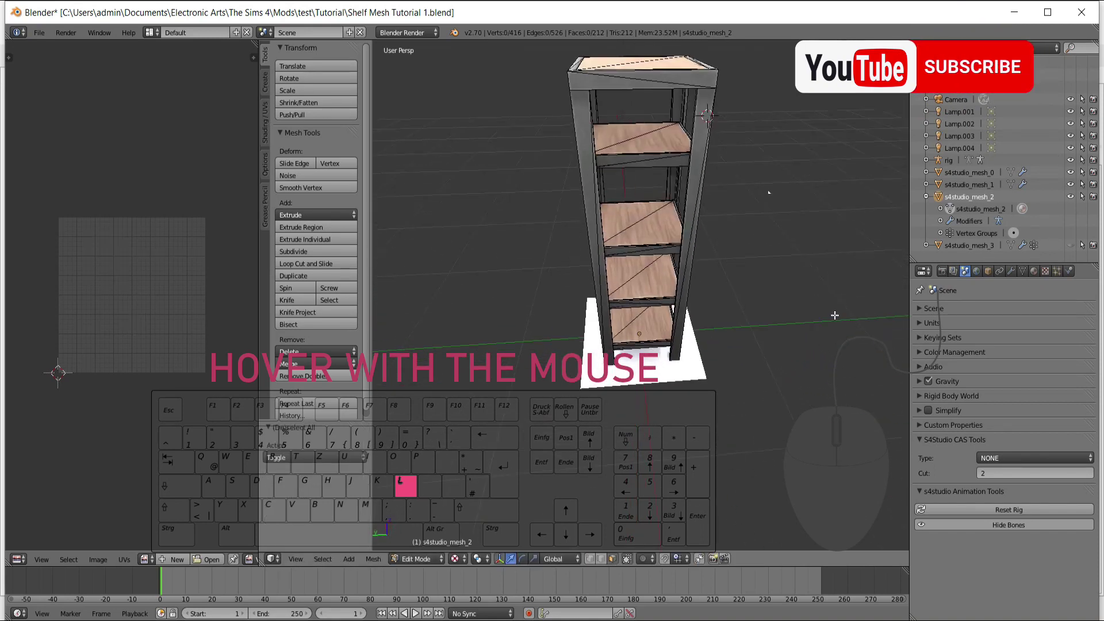
- Select all linked parts of the duplicated uppermost inner board, adjust its height slightly downward along the Z axis and deselect it
key("l")
middle_click_drag(802, 139, 776, 110)
scroll(804, 238, "up", 2)
key("l")
key("l")
key("l")
key("l")
middle_click_drag(452, 148, 446, 155)
key("l")
middle_click_drag(451, 103, 761, 207)
scroll(762, 207, "down", 3)
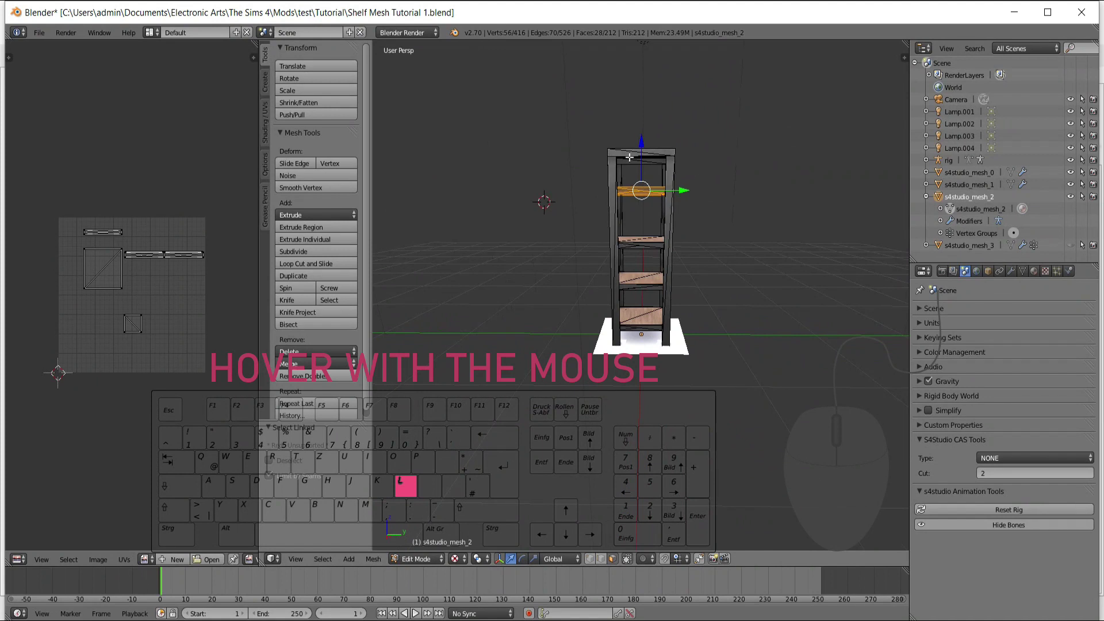
key("g")
key("z")
left_click_drag(640, 152, 640, 152)
mouse_move(764, 244)
middle_mouse_down()
mouse_move(769, 261)
mouse_move(765, 248)
middle_mouse_up()
left_click_drag(640, 152, 641, 156)
middle_click_drag(765, 253, 779, 281)
key("a")
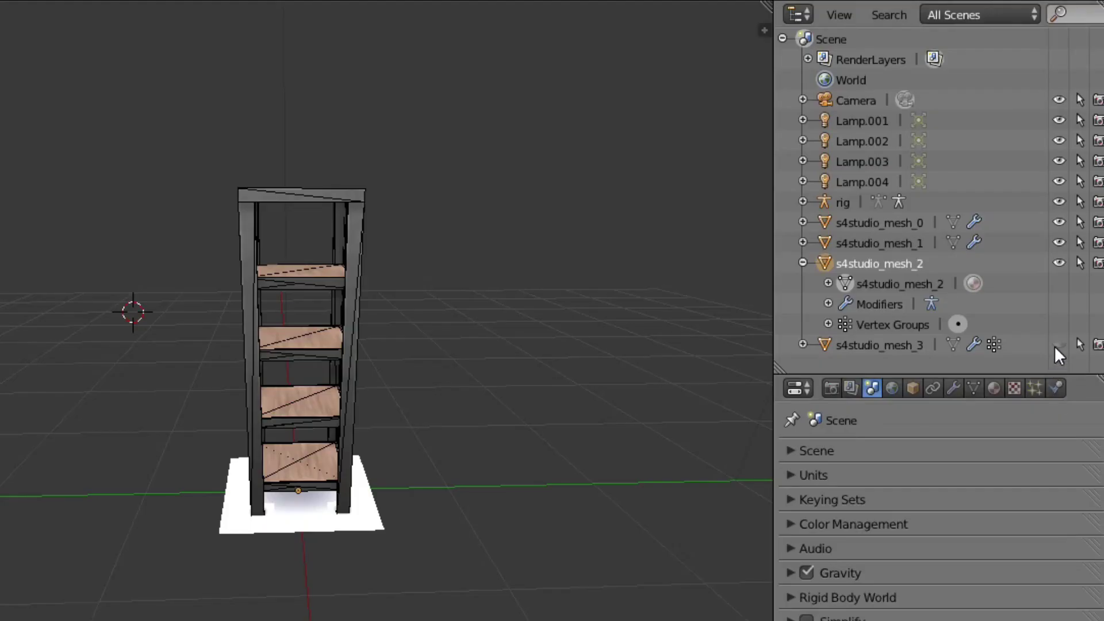
- Show s4studio_mesh_3 again and switch from editing s4studio_mesh_2 to editing s4studio_mesh_3 in Edit Mode
left_click(1059, 345)
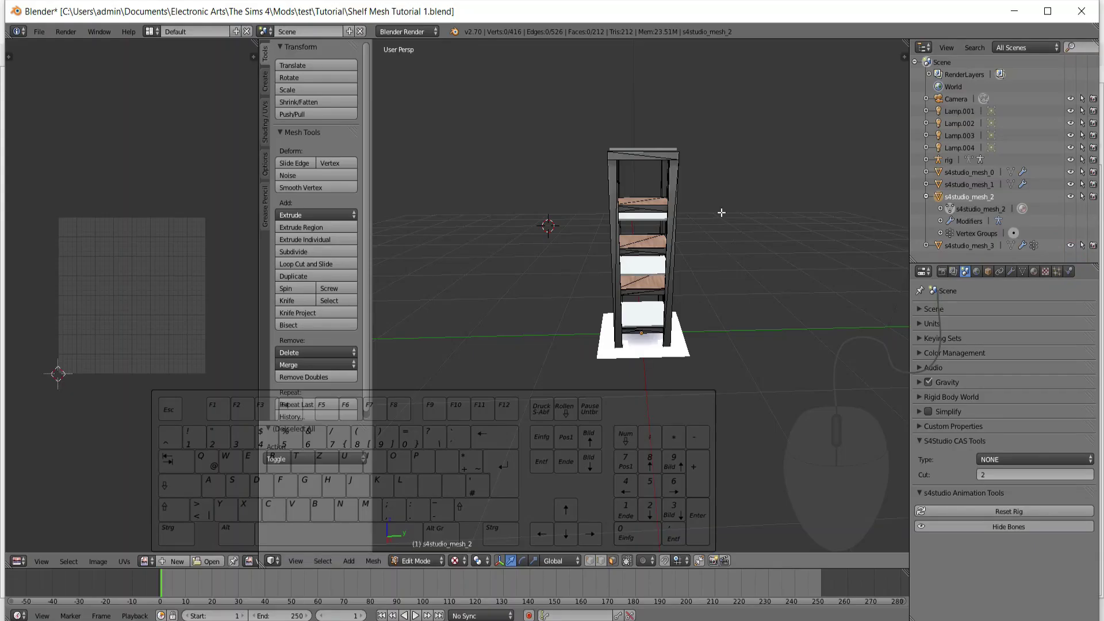
scroll(794, 275, "up", 3)
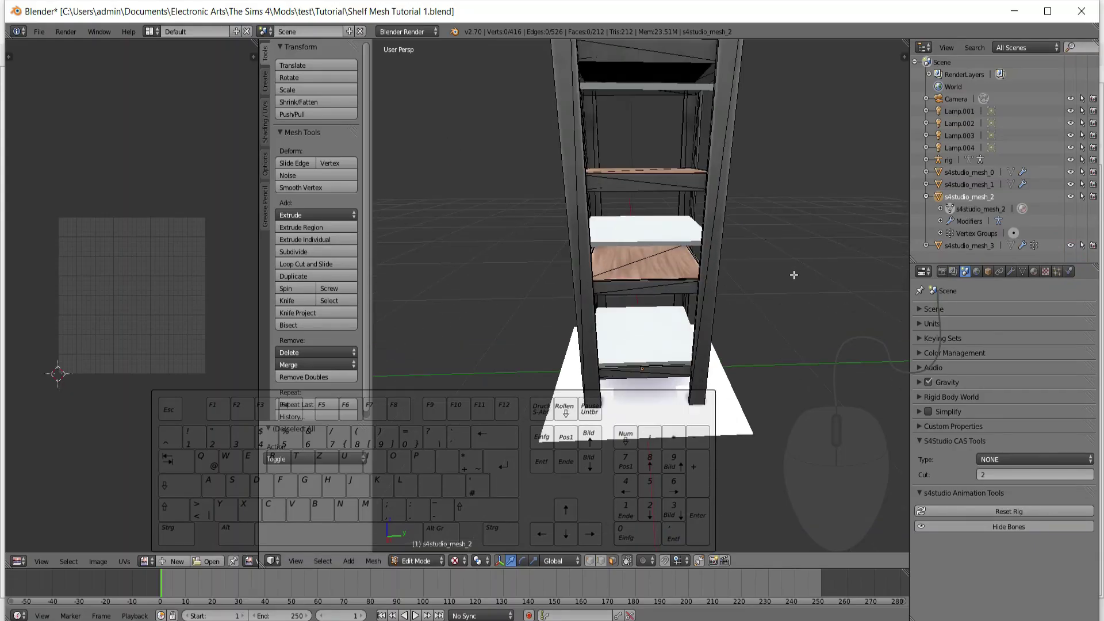
scroll(793, 275, "up", 1)
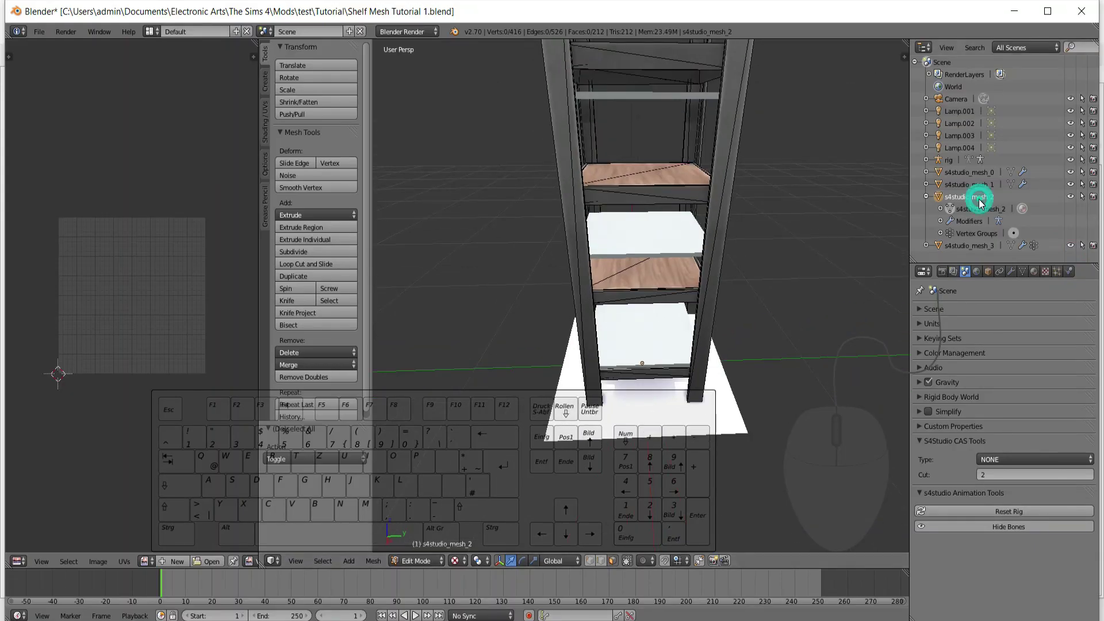
key("Tab")
left_click(925, 244)
scroll(931, 242, "down", 1)
left_click(984, 210)
key("Tab")
- Select the linked white surface above the second wooden board from the floor, lower it along the Z axis onto that board and deselect it
key("l")
key("l")
middle_click_drag(748, 264, 661, 247)
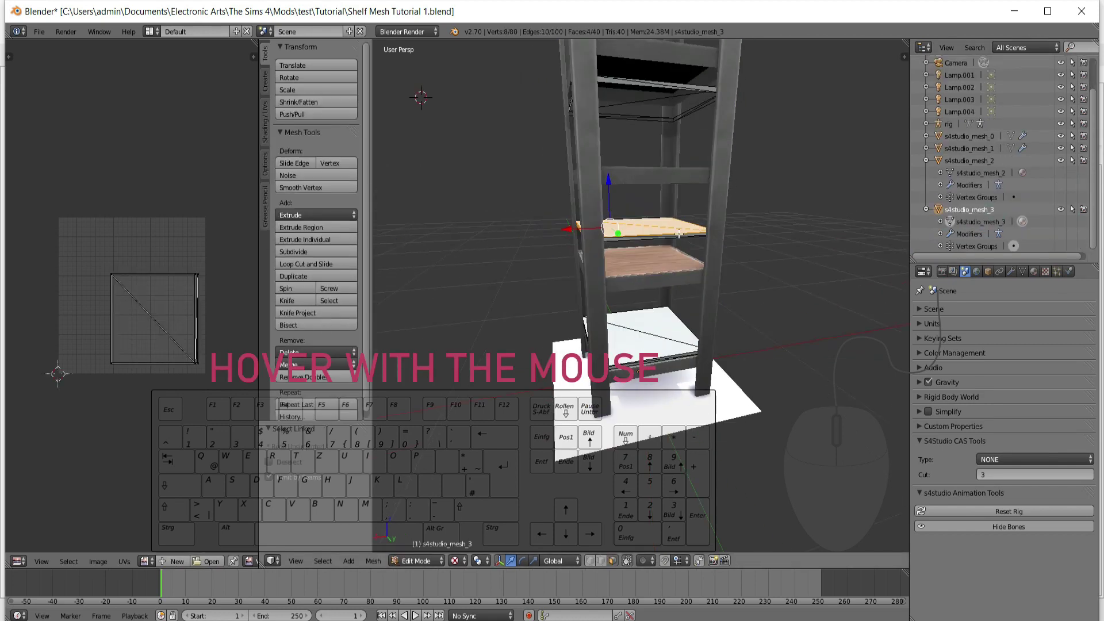
key("l")
middle_click_drag(690, 287, 633, 153)
key("l")
left_click_drag(644, 178, 642, 207)
left_click(842, 268)
key("a")
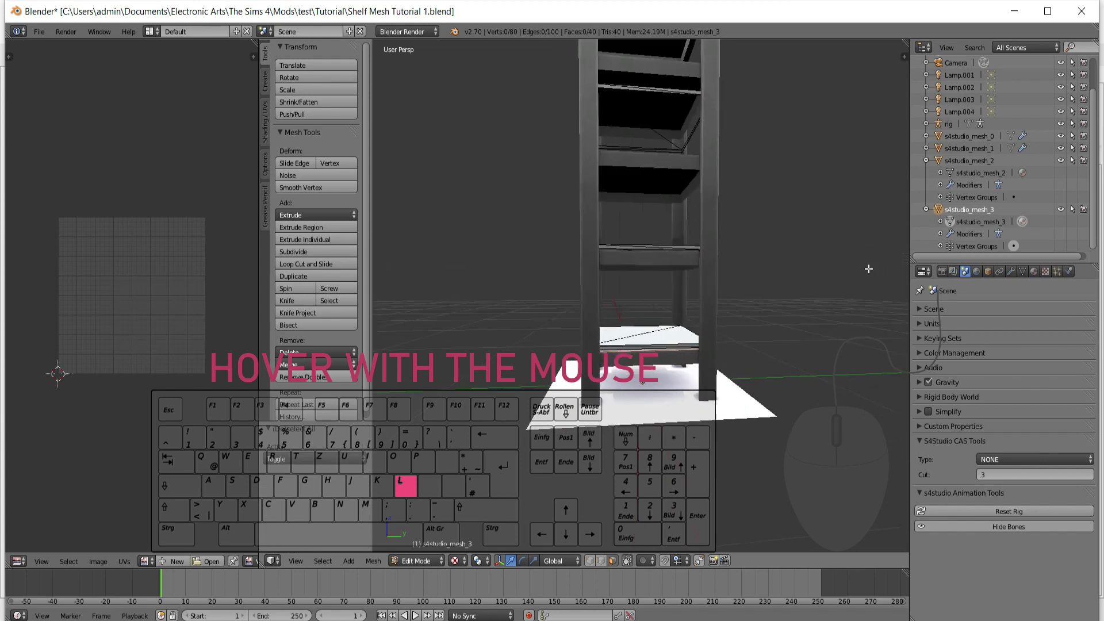
- Select the linked white surface above the third wooden board from the floor and lower it along the Z axis onto that board
key("l")
middle_click_drag(660, 94, 648, 49)
key("g")
key("z")
left_click(628, 113)
middle_click_drag(684, 112, 690, 90)
key("g")
key("z")
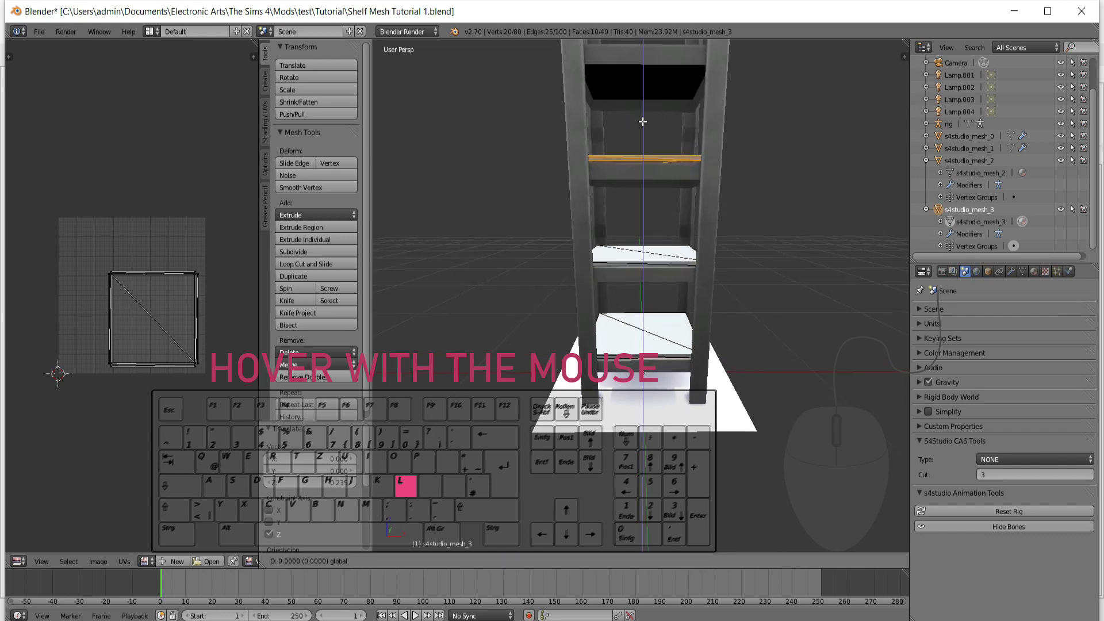
left_click(642, 123)
middle_click_drag(642, 123, 804, 233)
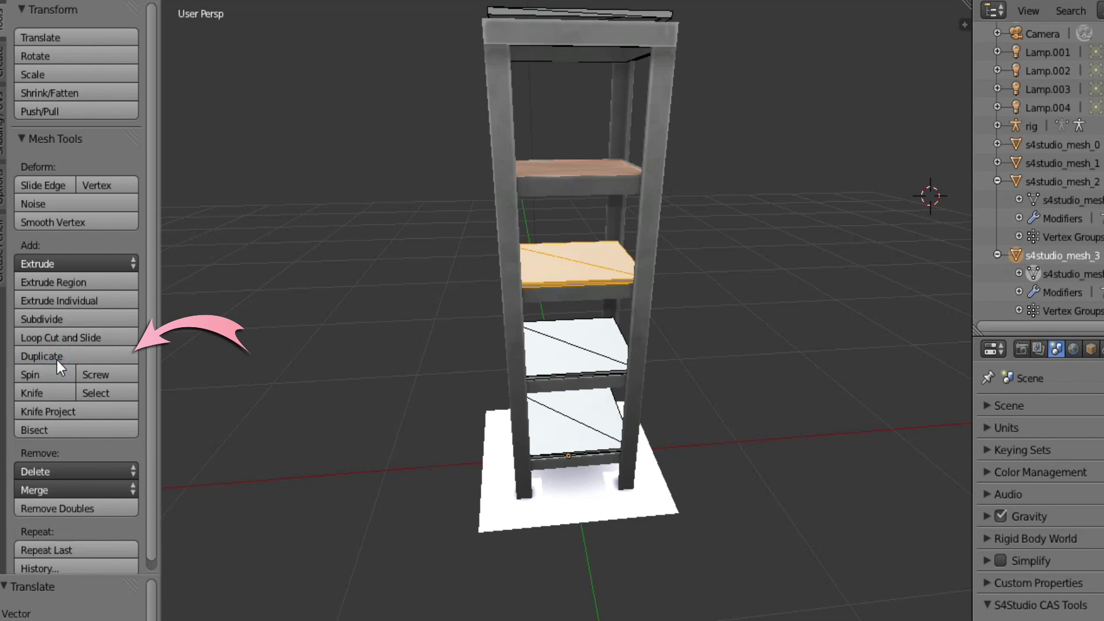
- Duplicate the selected white surface, raise the copy about 0.38 along the Z axis onto the uppermost inner board and deselect it
left_click(57, 360)
right_click(324, 344)
key("g")
key("z")
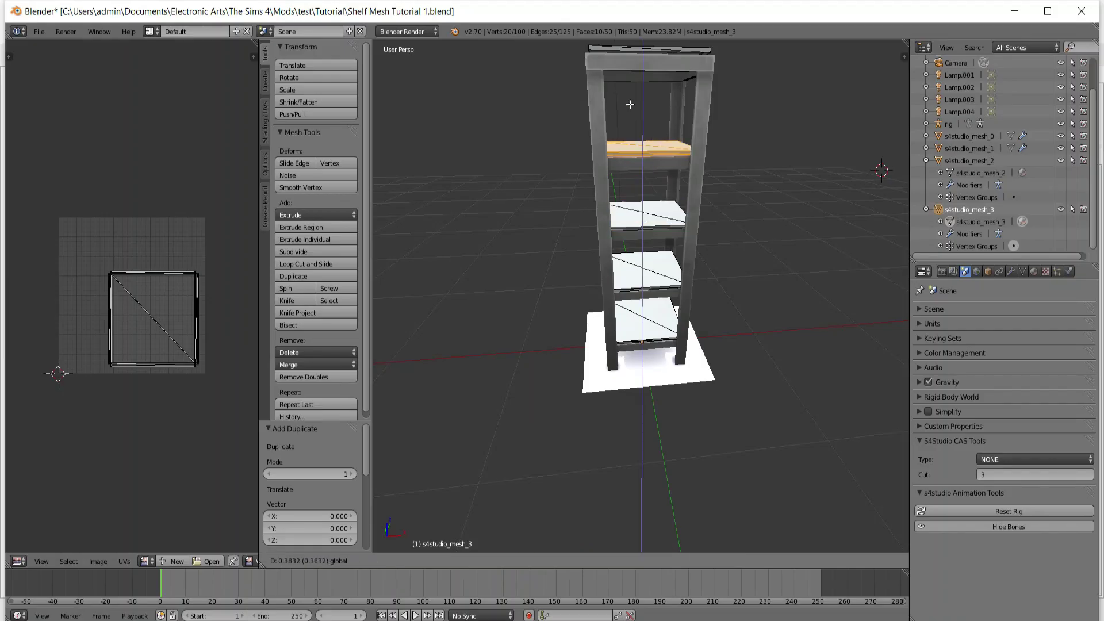
left_click(630, 104)
scroll(638, 87, "up", 3)
key("g")
key("z")
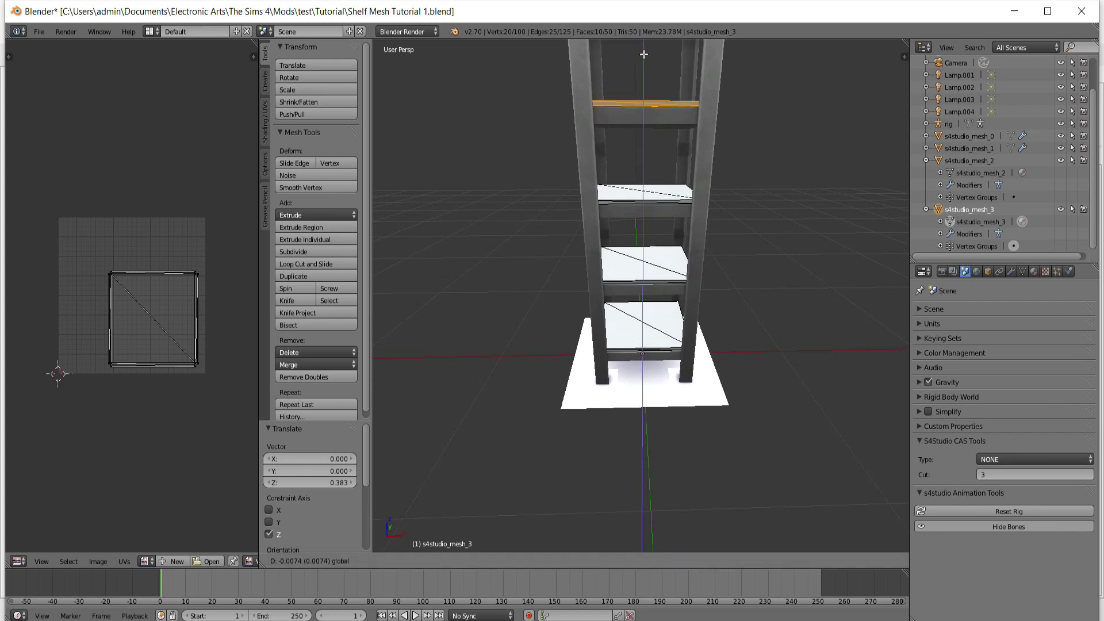
left_click(643, 54)
scroll(796, 192, "down", 3)
key("a")
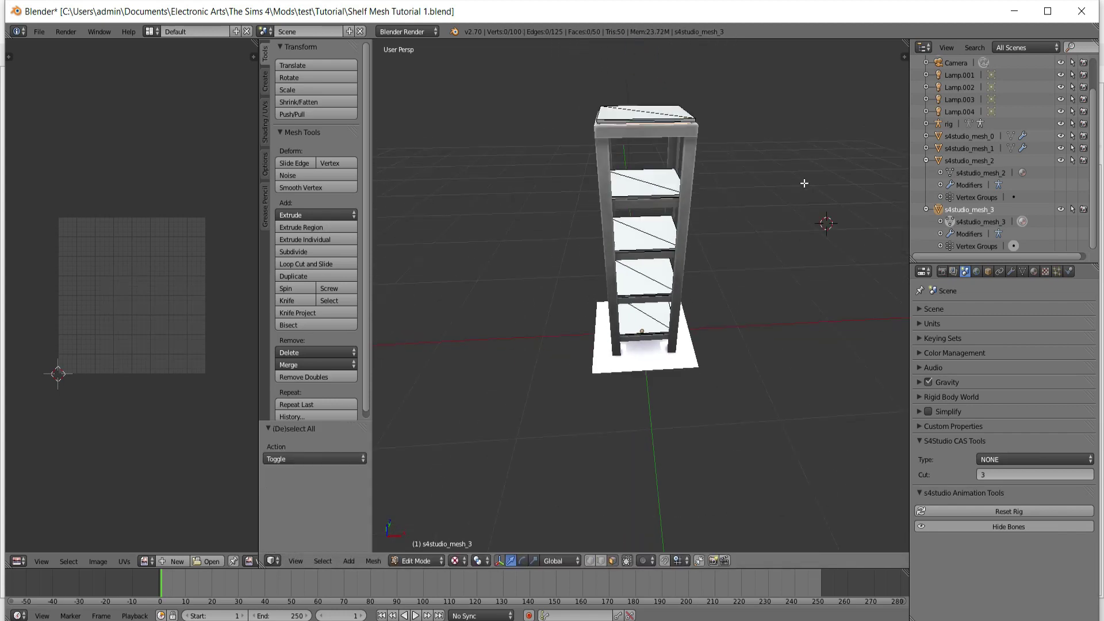
- Switch from editing s4studio_mesh_3 to editing s4studio_mesh_2 in Edit Mode
middle_click_drag(803, 183, 838, 338)
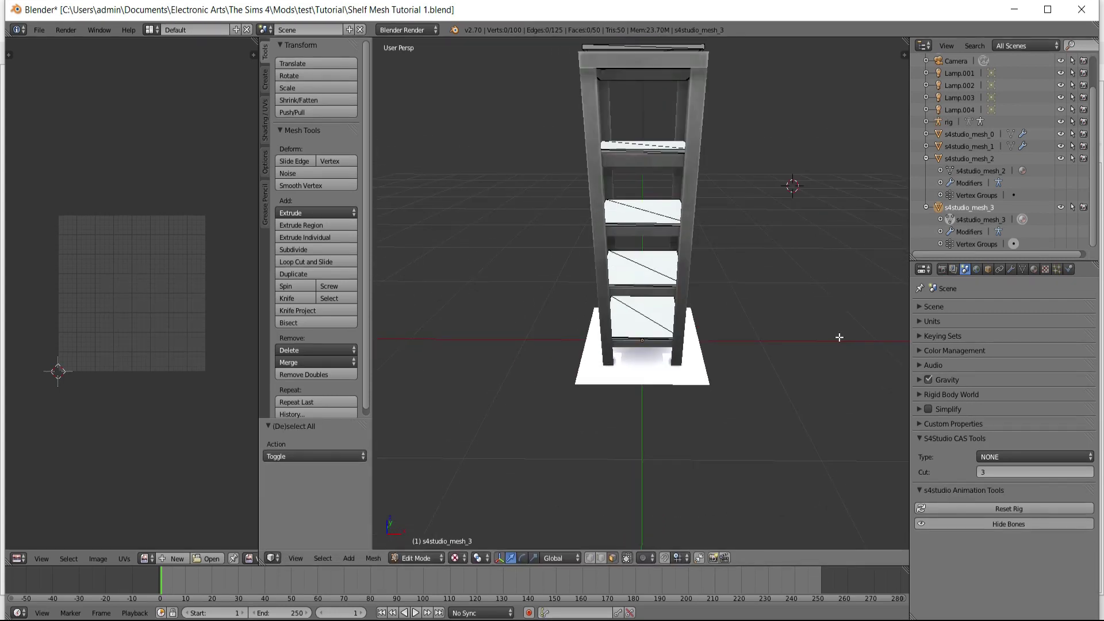
left_click(985, 172)
middle_click_drag(787, 293, 745, 142)
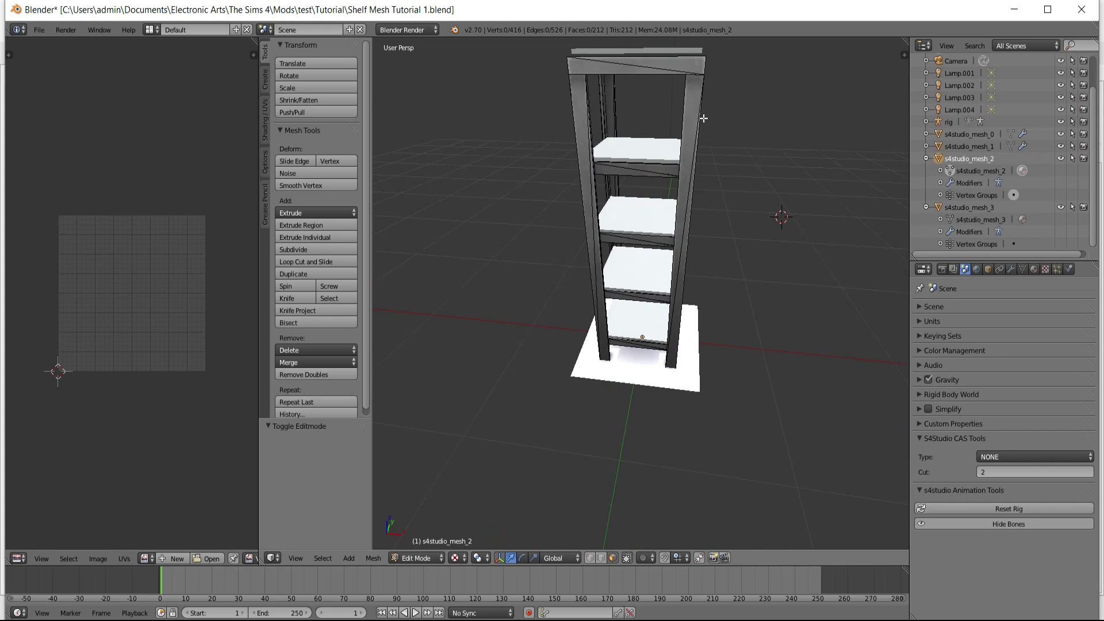
mouse_move(763, 345)
middle_mouse_down()
mouse_move(823, 348)
mouse_move(770, 349)
middle_mouse_up()
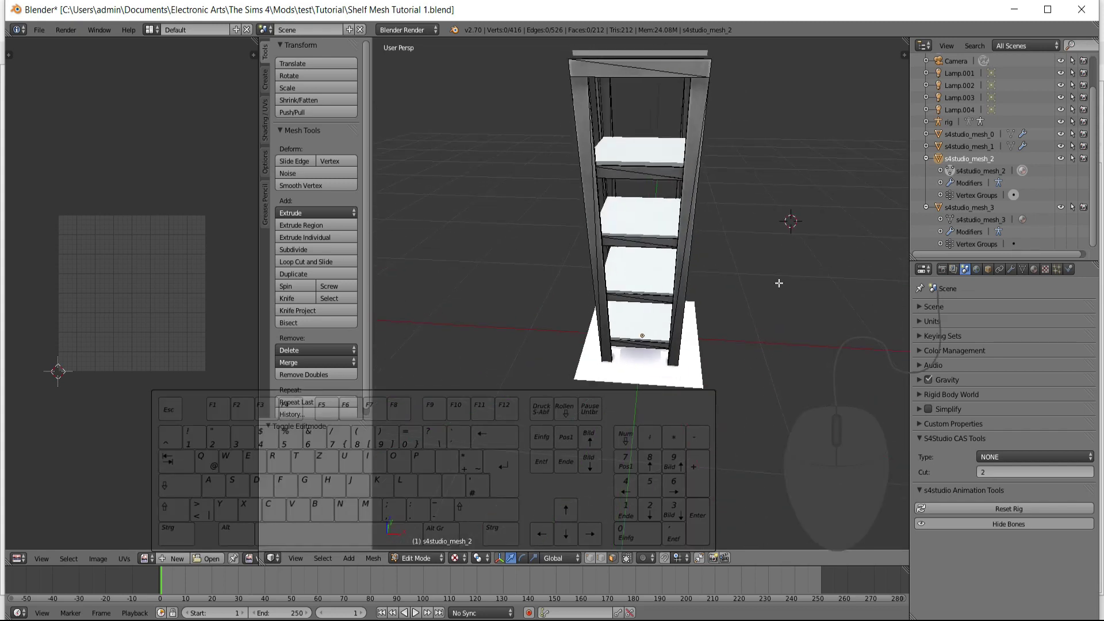
- Select all linked parts of the two legs on the positive X side, move them 0.351 outward along the X axis and deselect them
key("l")
middle_click_drag(838, 288, 627, 148)
middle_click_drag(822, 306, 699, 311)
key("l")
middle_click_drag(798, 257, 604, 123)
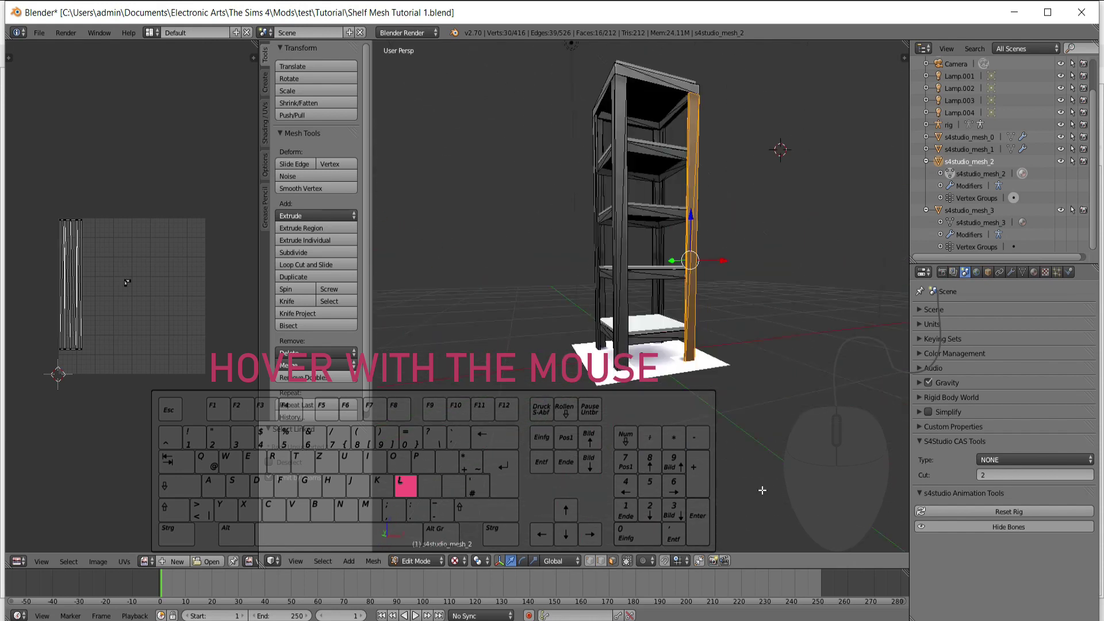
middle_click_drag(798, 302, 817, 305)
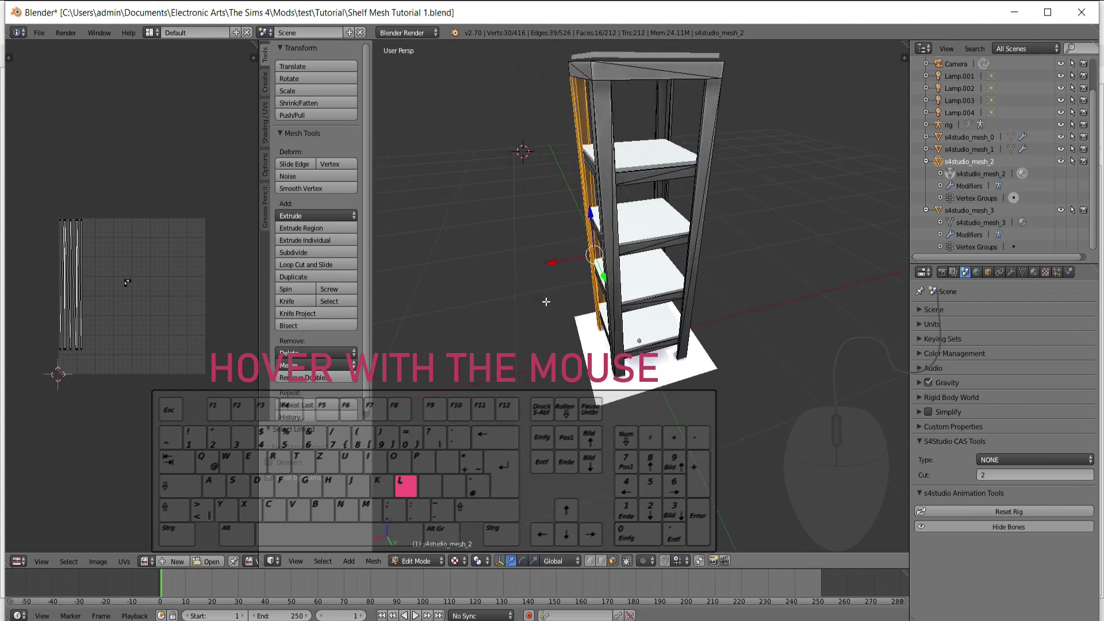
middle_click_drag(631, 295, 538, 296)
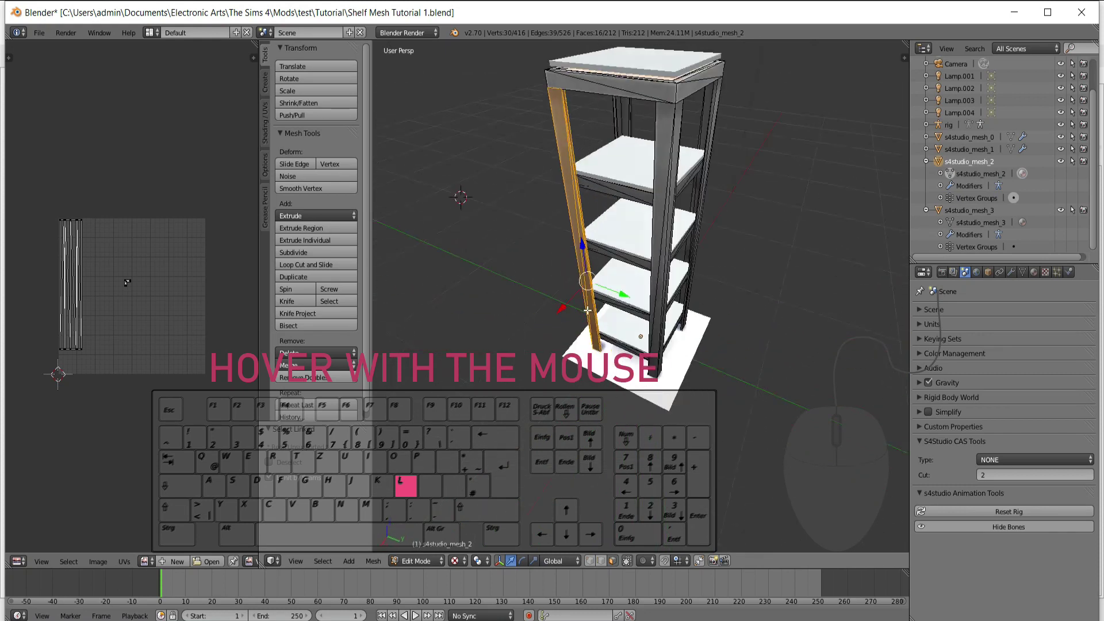
middle_click_drag(598, 314, 650, 298)
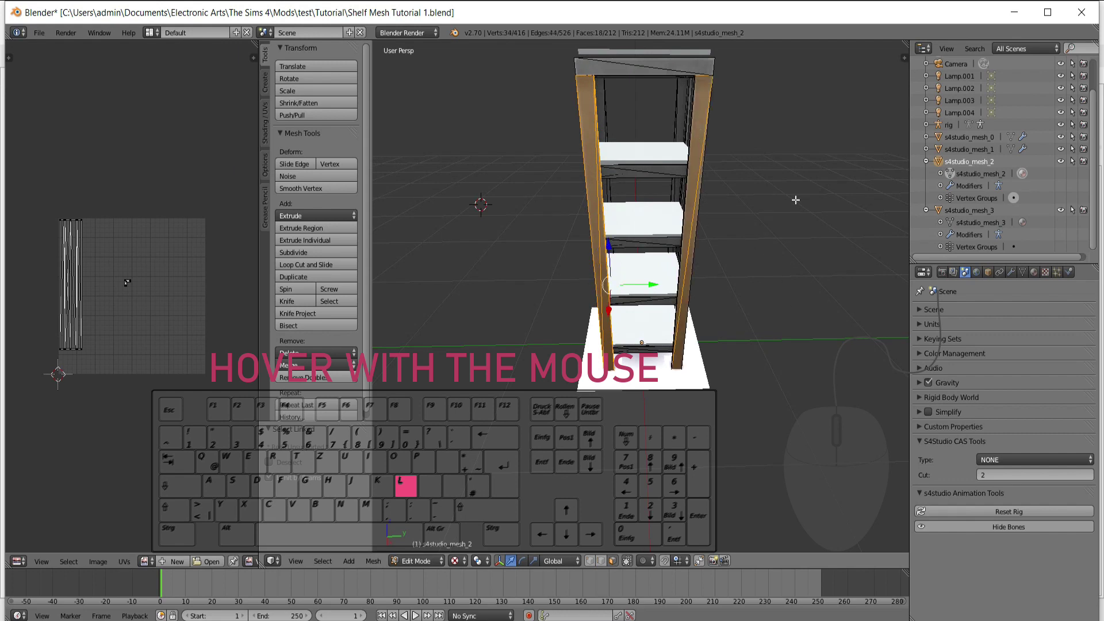
middle_click_drag(785, 245, 749, 61)
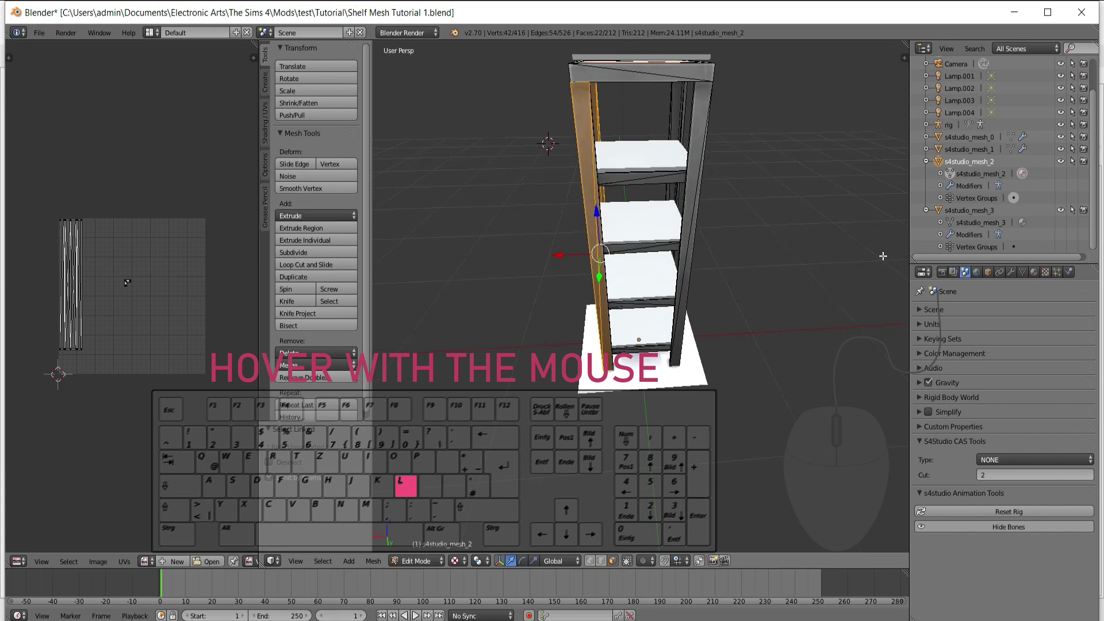
middle_click_drag(668, 180, 690, 209)
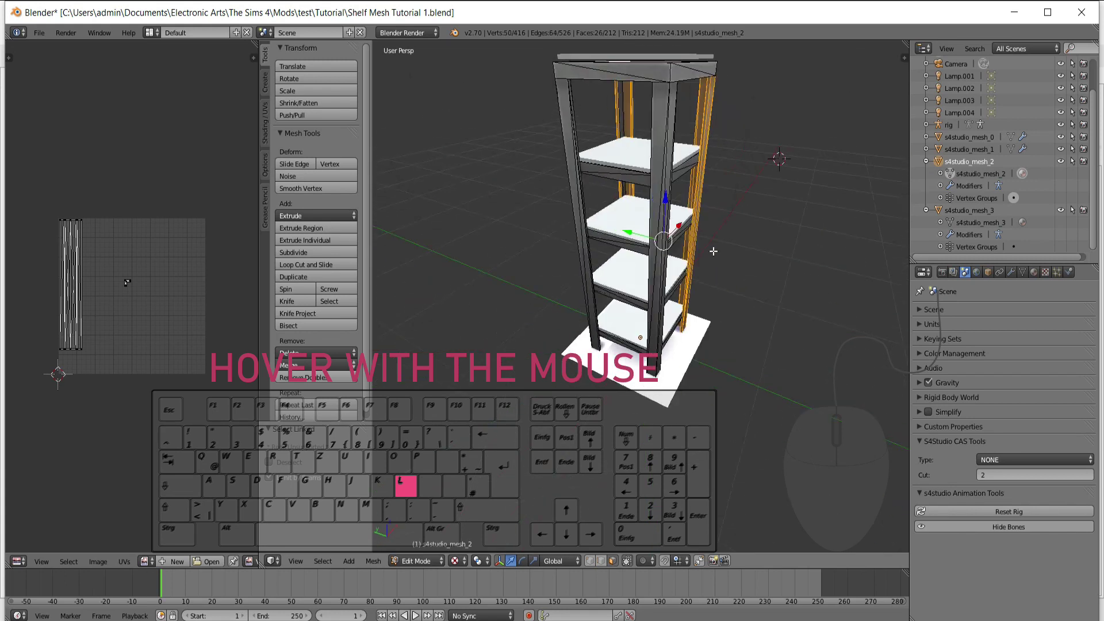
middle_click_drag(624, 118, 816, 126)
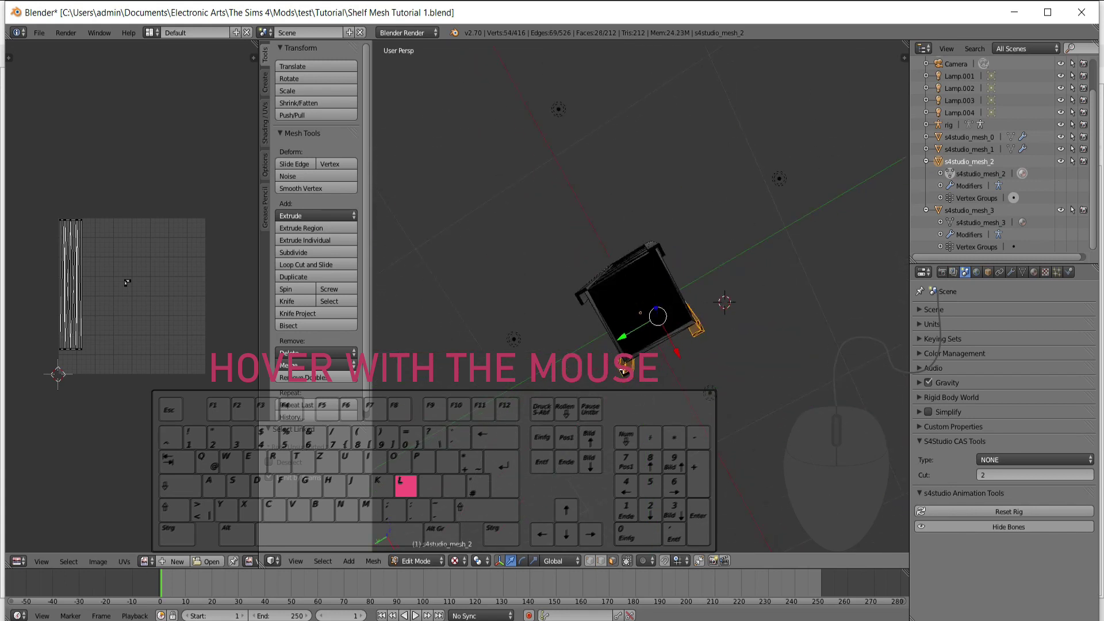
middle_click_drag(775, 326, 702, 377)
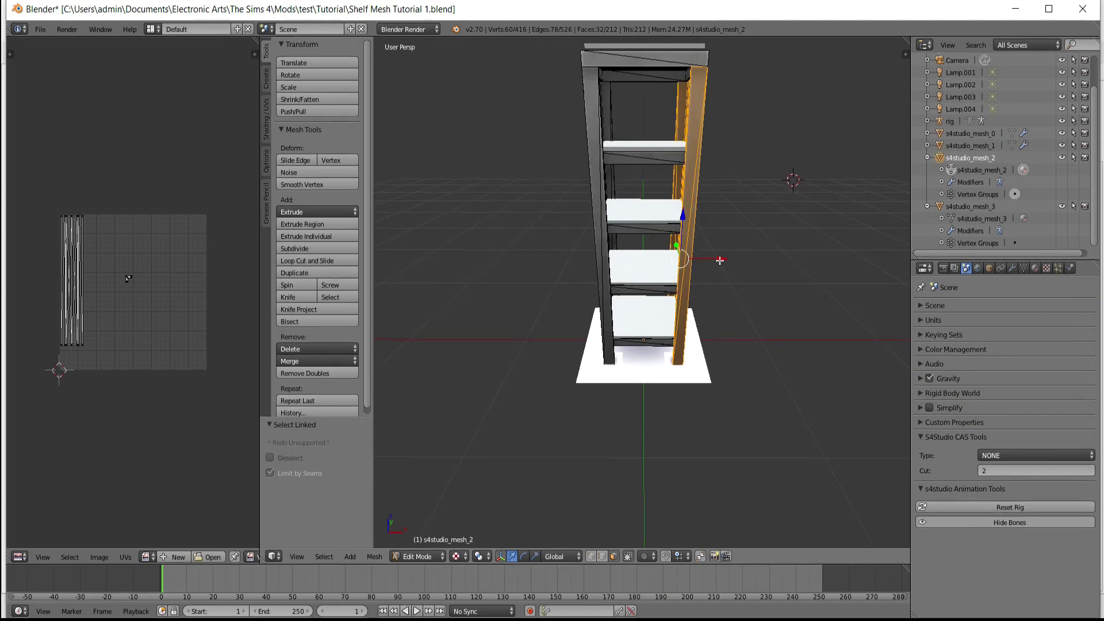
left_click_drag(720, 260, 768, 261)
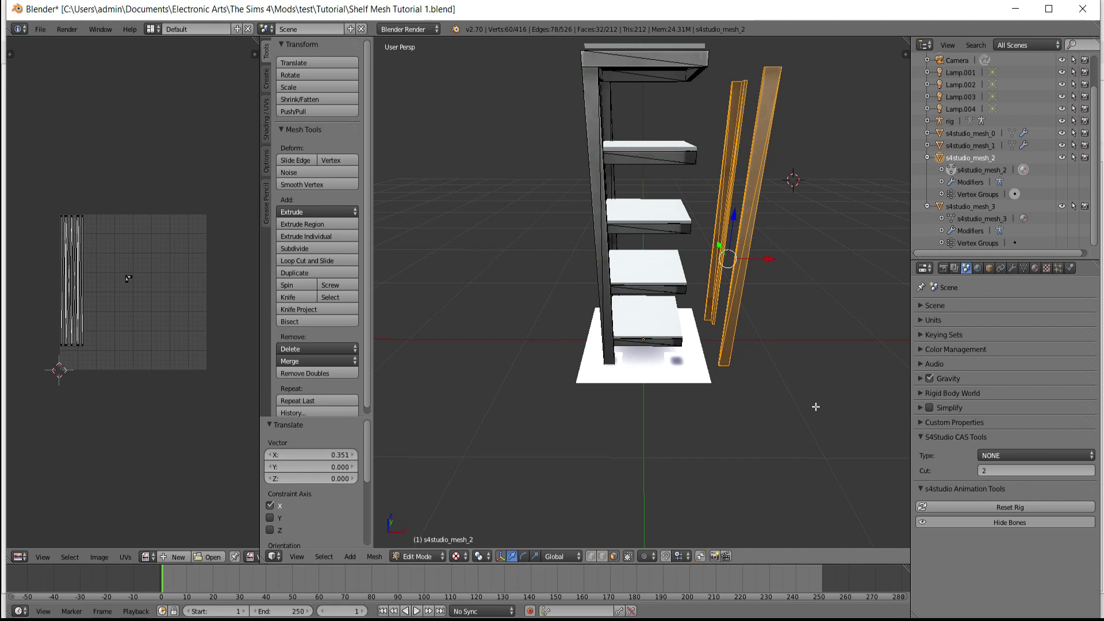
middle_click_drag(815, 423, 783, 424)
key("a")
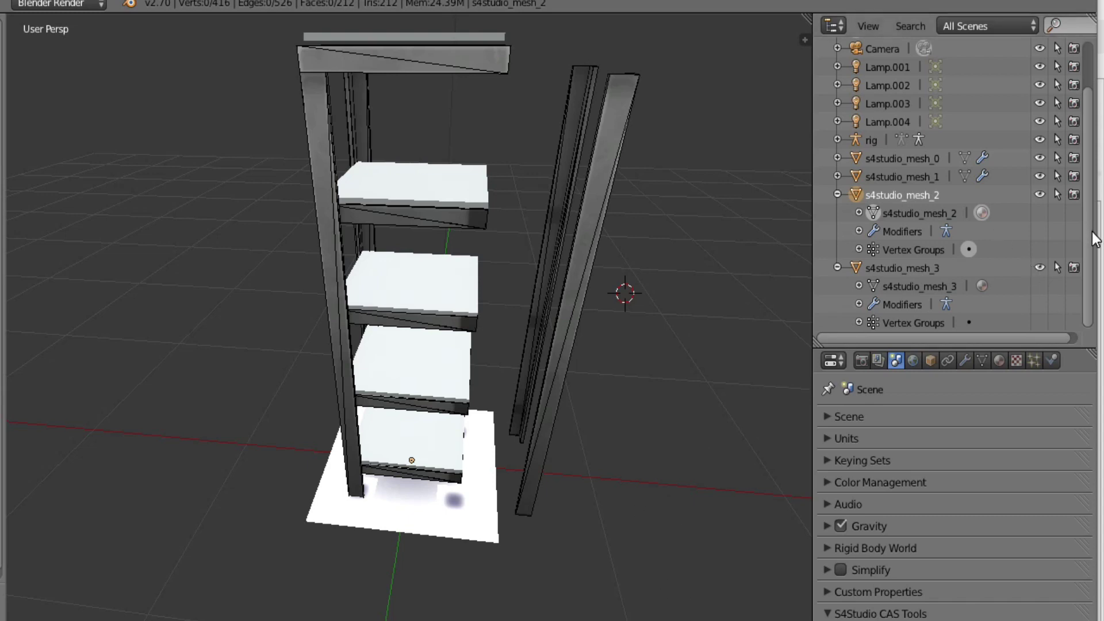
- Hide s4studio_mesh_3 and select the linked wooden tops and front edges of the four inner boards in s4studio_mesh_2
left_click(1042, 266)
middle_click_drag(626, 468, 685, 458)
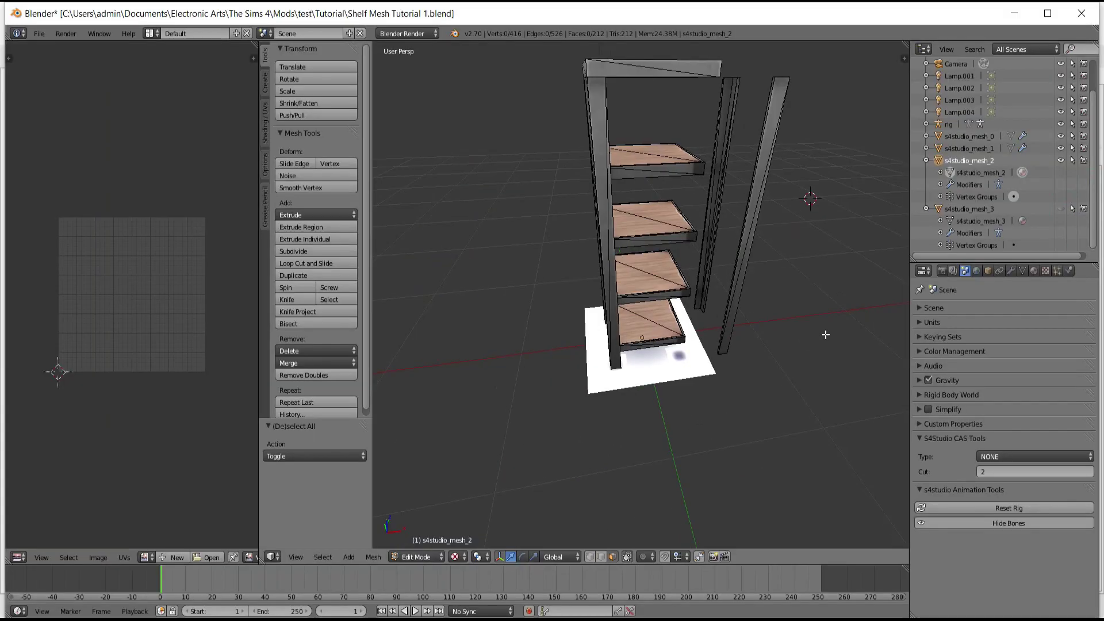
middle_click_drag(824, 334, 787, 349)
scroll(787, 349, "up", 3)
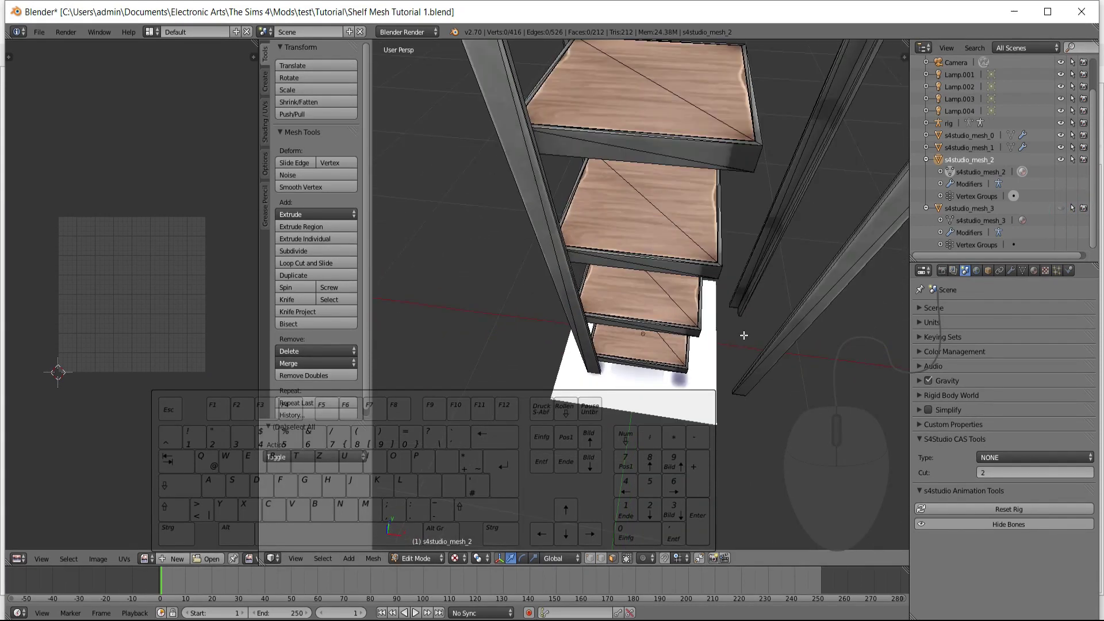
key("l")
key("l")
key("l")
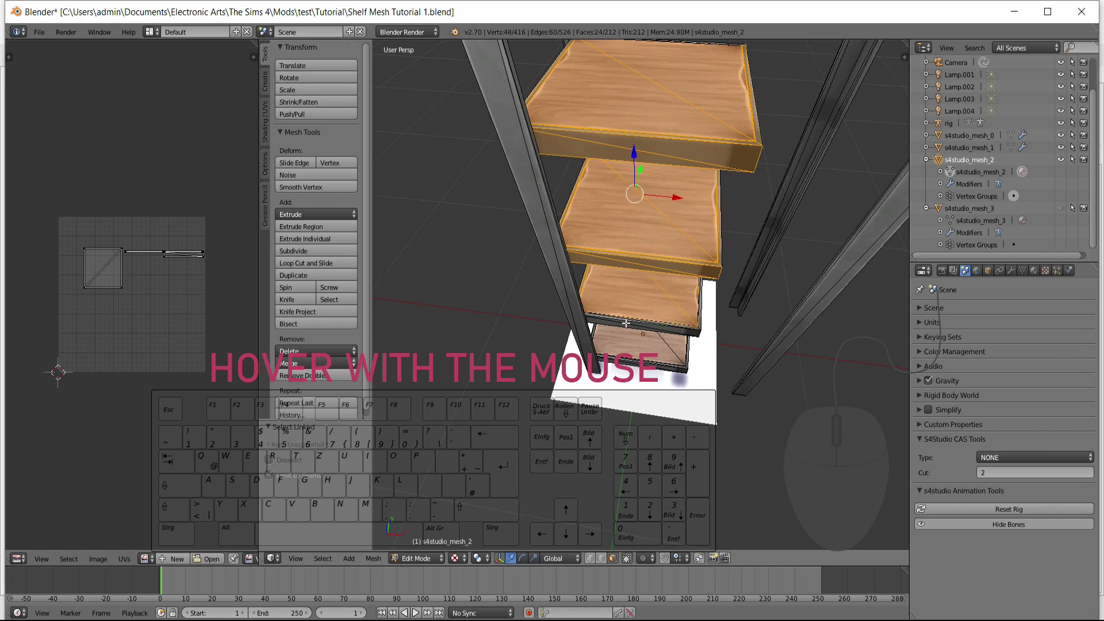
key("l")
middle_click_drag(707, 310, 725, 321)
scroll(726, 320, "up", 4)
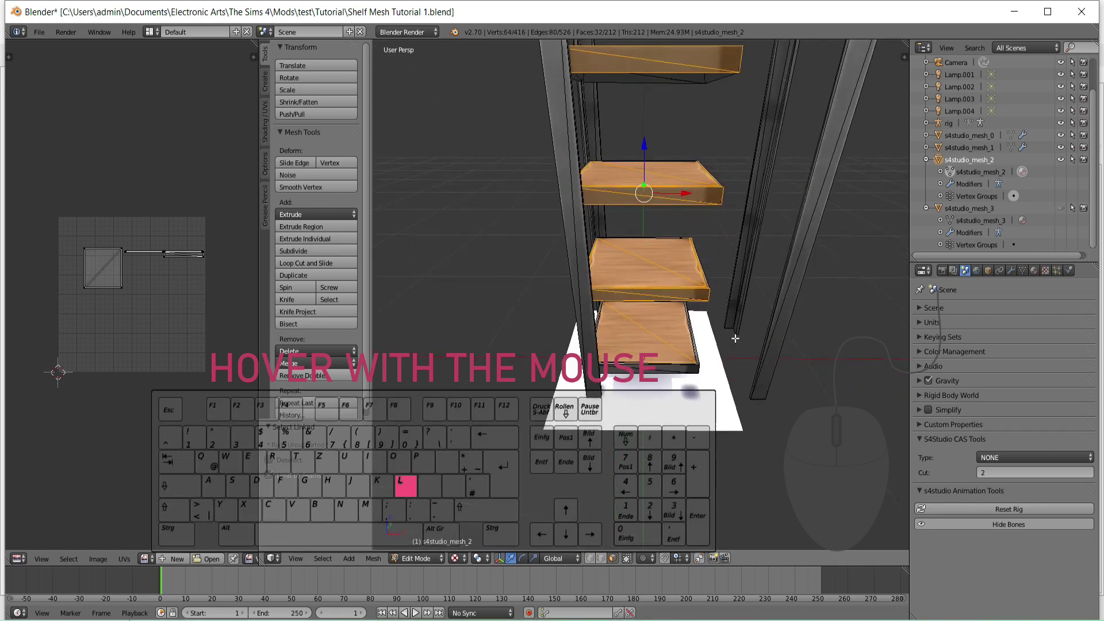
key("l")
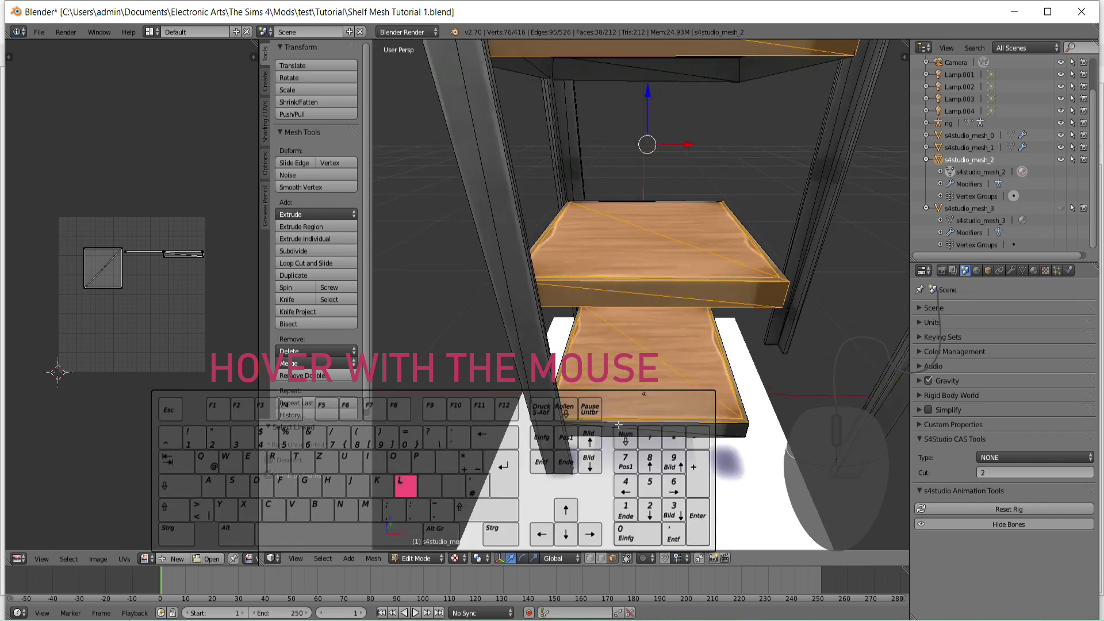
- Add the remaining linked side, back and underside parts of all four inner boards to the selection
middle_click_drag(618, 427, 495, 408)
key("l")
key("l")
key("l")
key("l")
key("l")
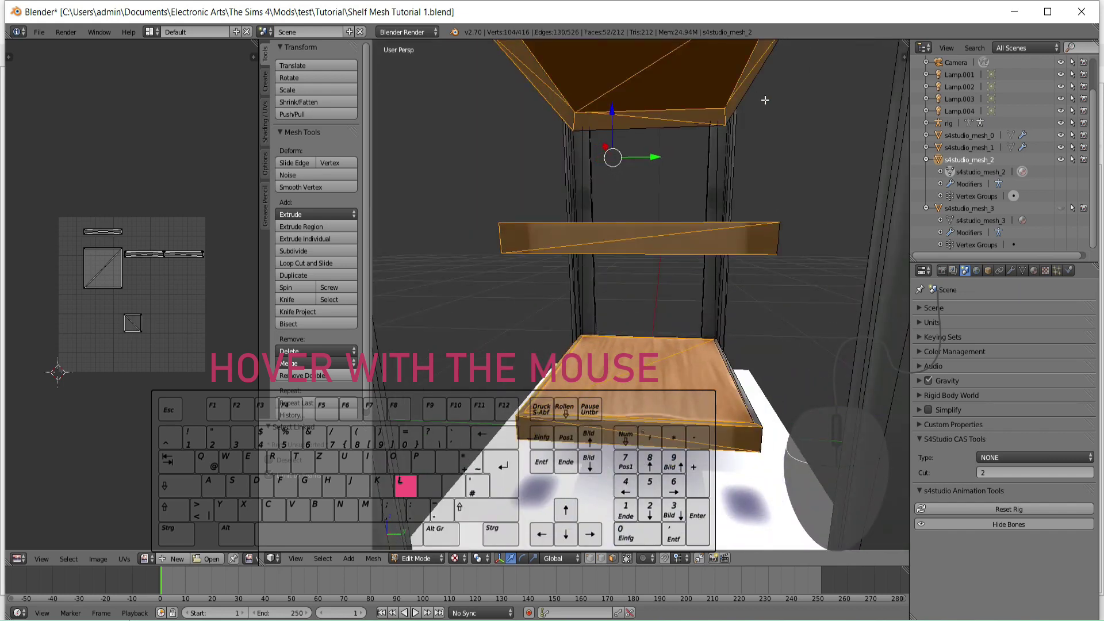
middle_click_drag(817, 181, 816, 138)
key("l")
key("l")
middle_click_drag(826, 256, 819, 233)
key("l")
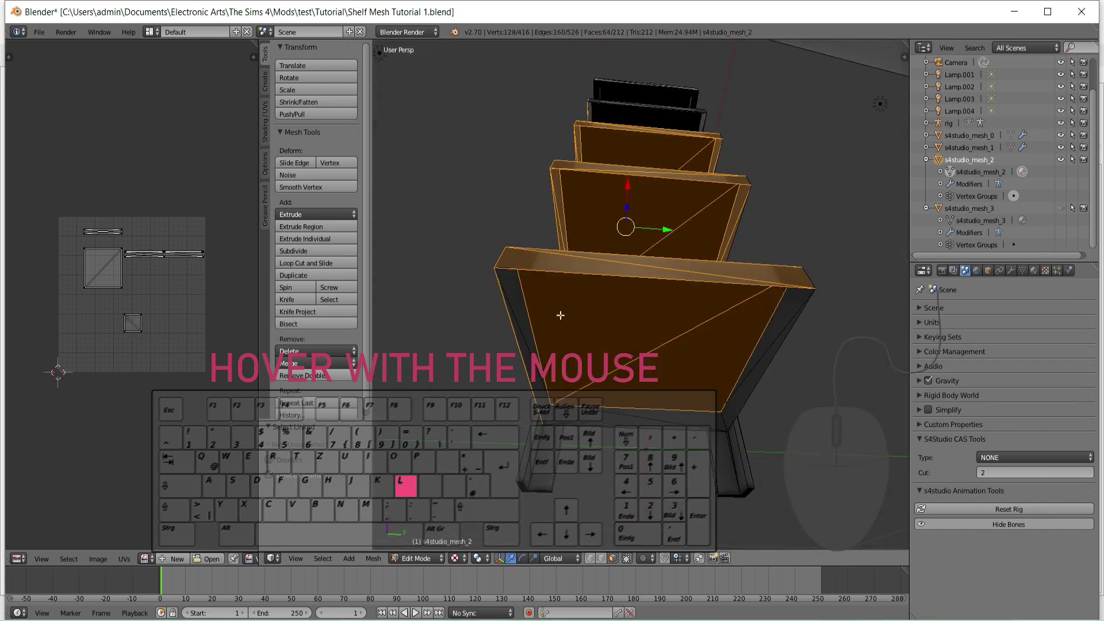
key("l")
middle_click_drag(847, 153, 845, 190)
key("l")
middle_click_drag(826, 121, 695, 172)
key("l")
key("l")
middle_click_drag(684, 305, 687, 360)
middle_click_drag(606, 429, 564, 232)
key("l")
key("l")
middle_click_drag(577, 178, 557, 147)
key("l")
key("l")
key("l")
key("l")
key("l")
middle_click_drag(661, 218, 773, 259)
key("l")
key("l")
middle_click_drag(889, 244, 712, 253)
key("l")
key("l")
key("l")
key("l")
middle_click_drag(833, 306, 801, 239)
- Add all linked parts of the shelf's top board, including its frame edges and underside, to the selection
middle_click_drag(492, 232, 664, 104)
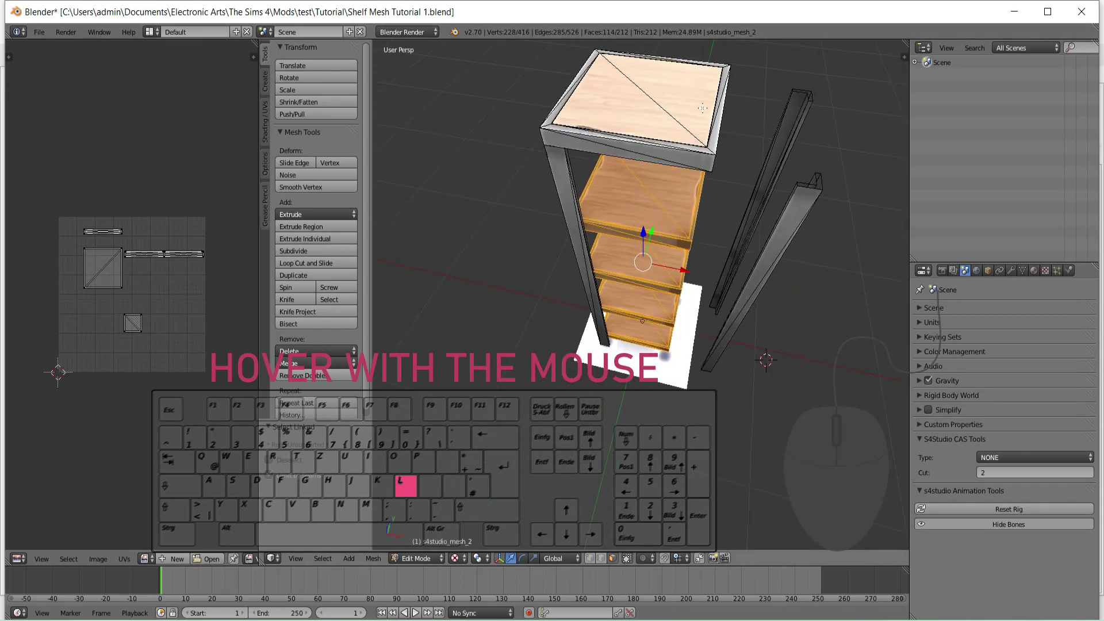
key("l")
key("l")
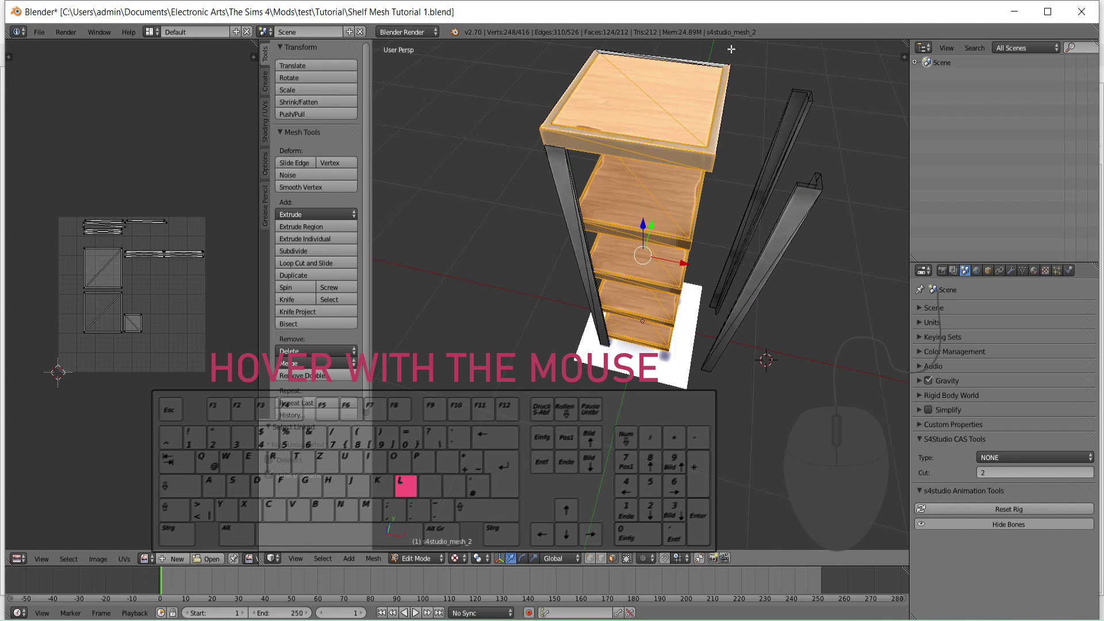
middle_click_drag(850, 122, 556, 97)
key("l")
key("l")
scroll(795, 116, "down", 1)
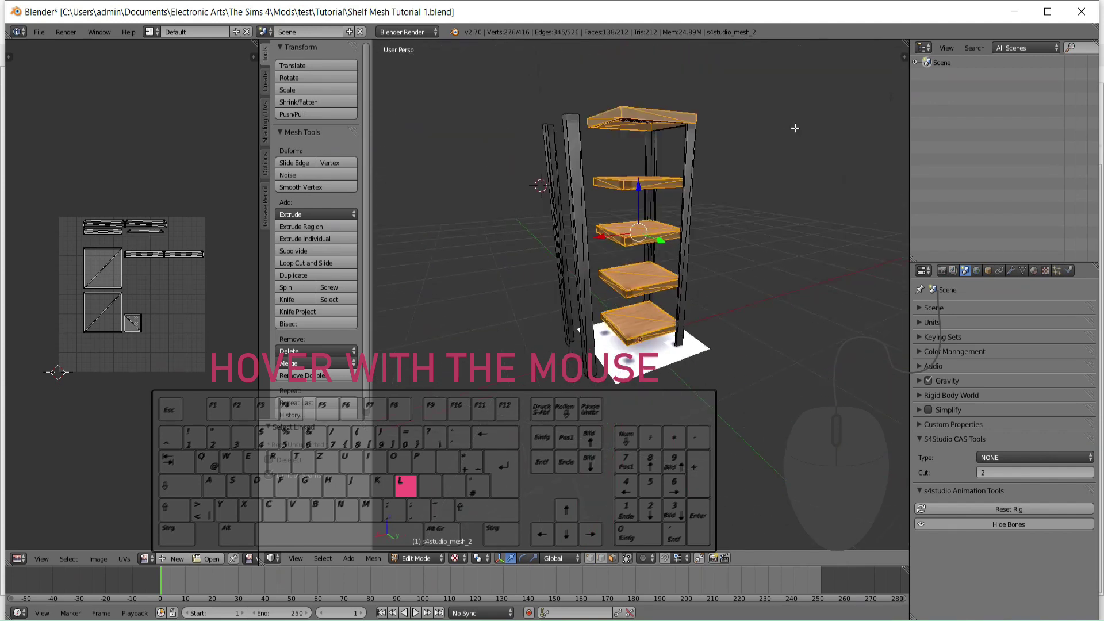
middle_click_drag(795, 115, 598, 138)
scroll(798, 108, "up", 1)
key("l")
key("l")
mouse_move(793, 172)
middle_mouse_down()
mouse_move(889, 164)
mouse_move(664, 124)
mouse_move(636, 190)
mouse_move(609, 316)
mouse_move(453, 229)
mouse_move(744, 158)
mouse_move(759, 172)
middle_mouse_up()
key("l")
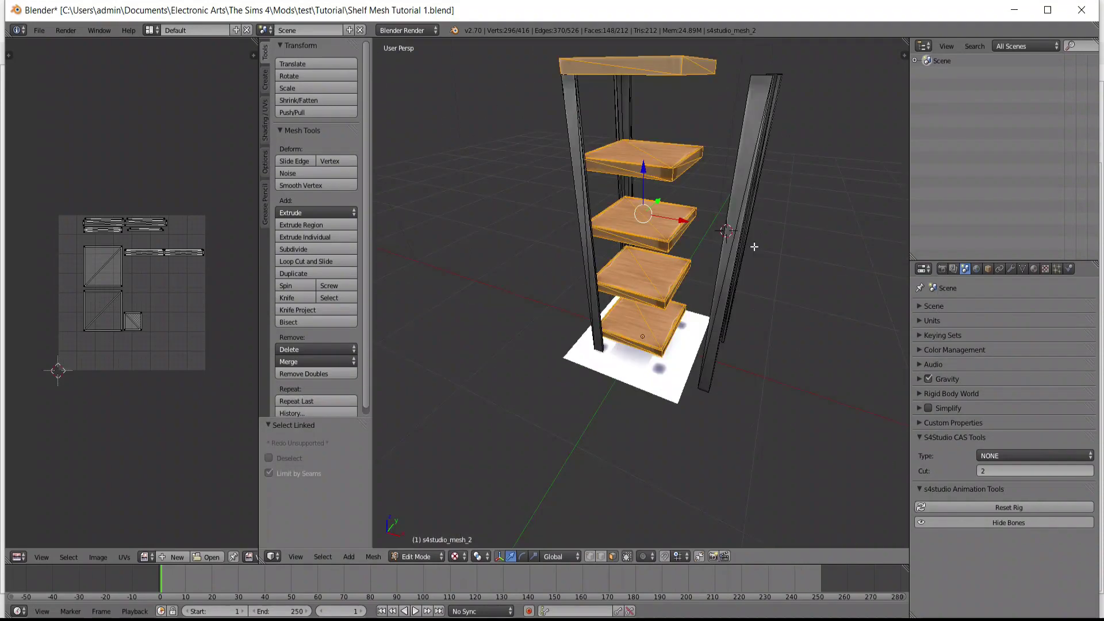
middle_click_drag(751, 241, 779, 235)
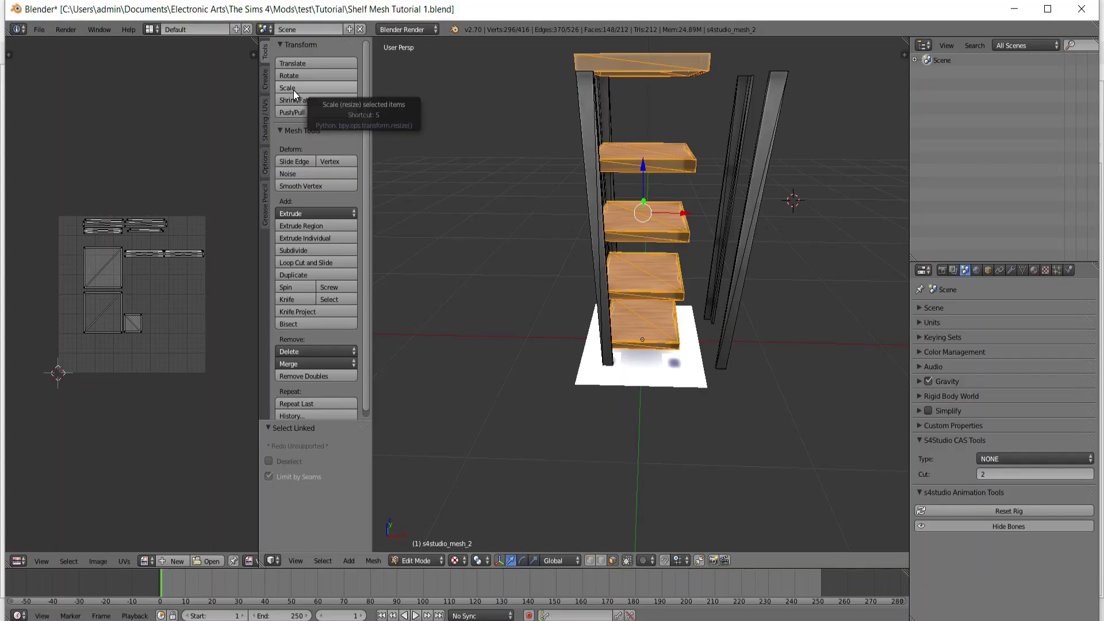
- Scale the selected boards by a factor of 1.666 along the X axis only
left_click(112, 189)
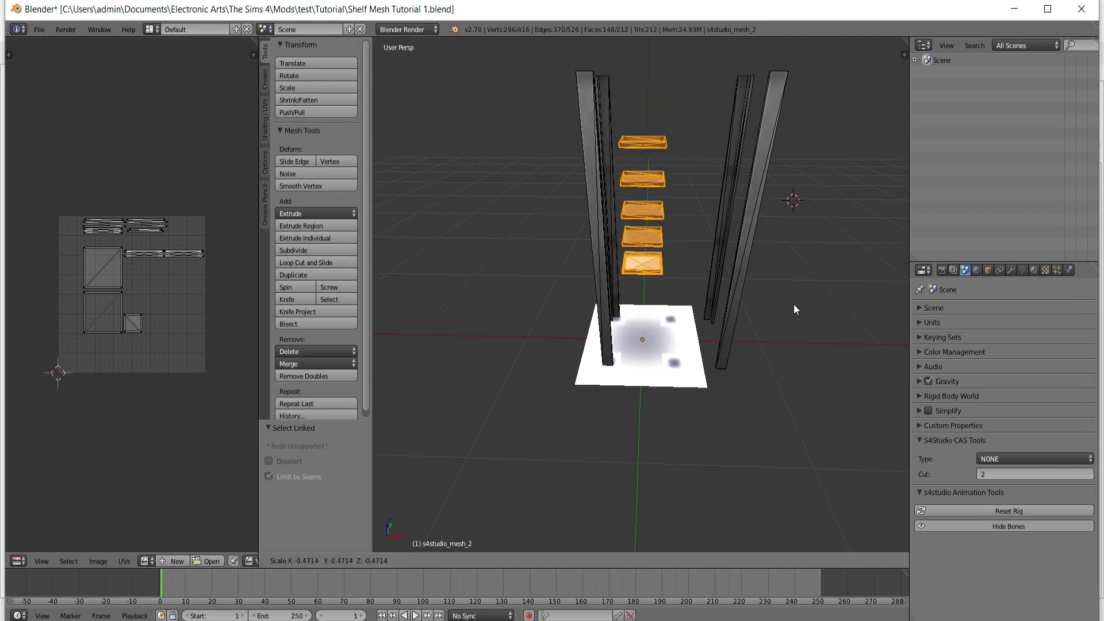
key("x")
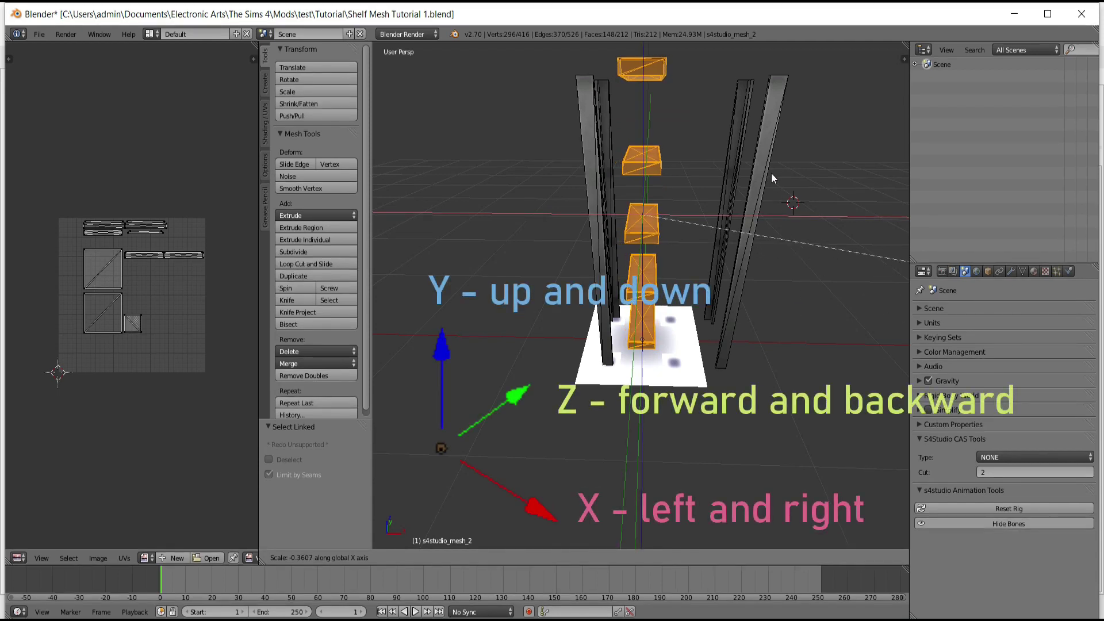
key("z")
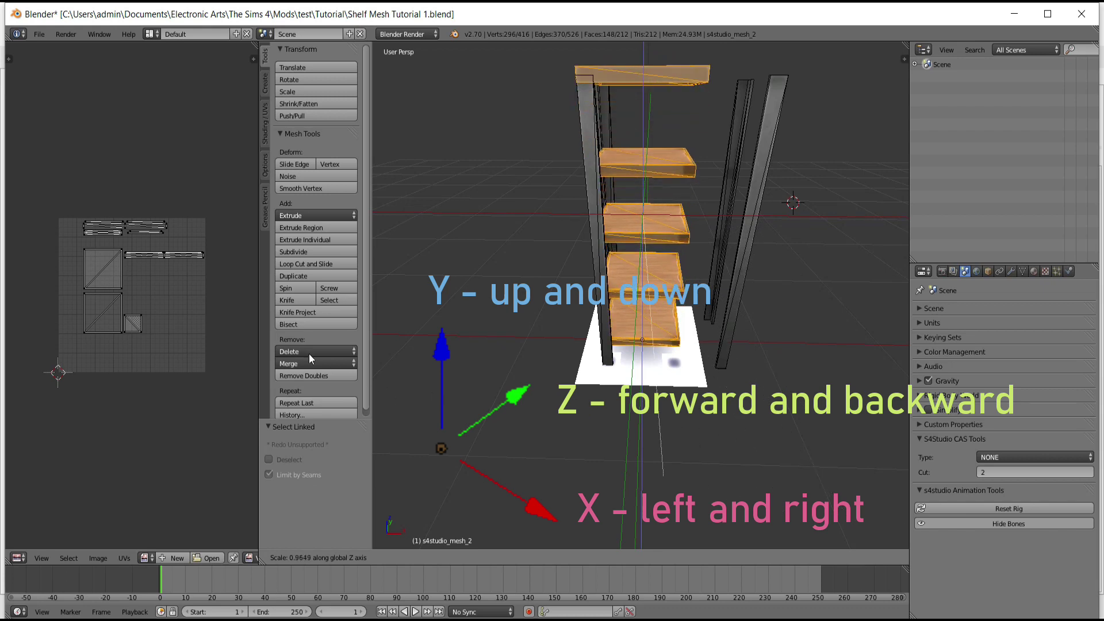
key("x")
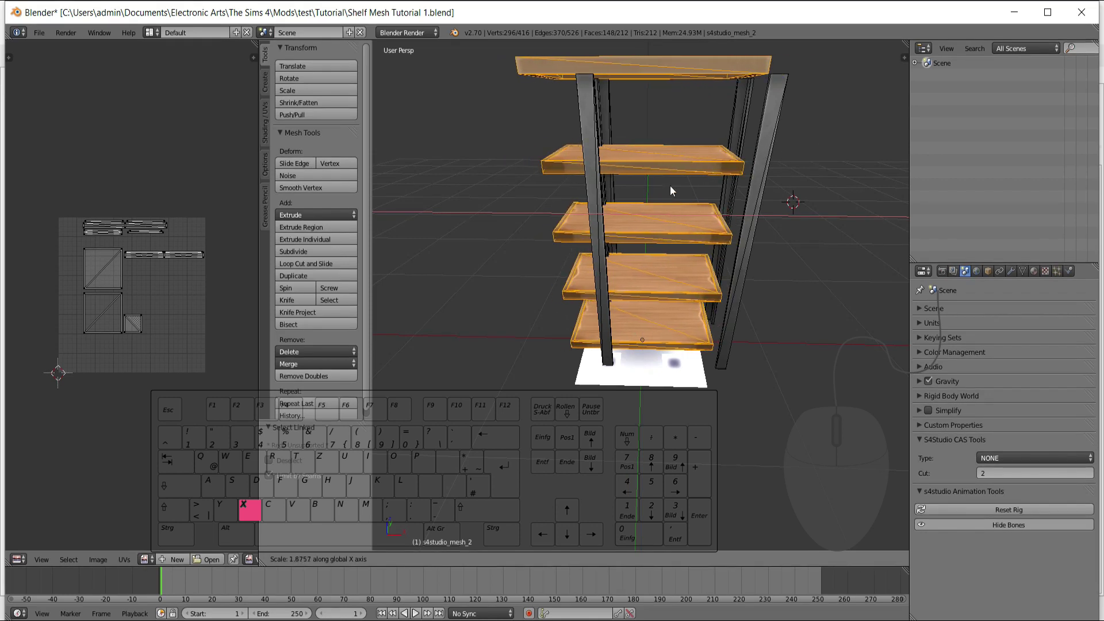
left_click(677, 216)
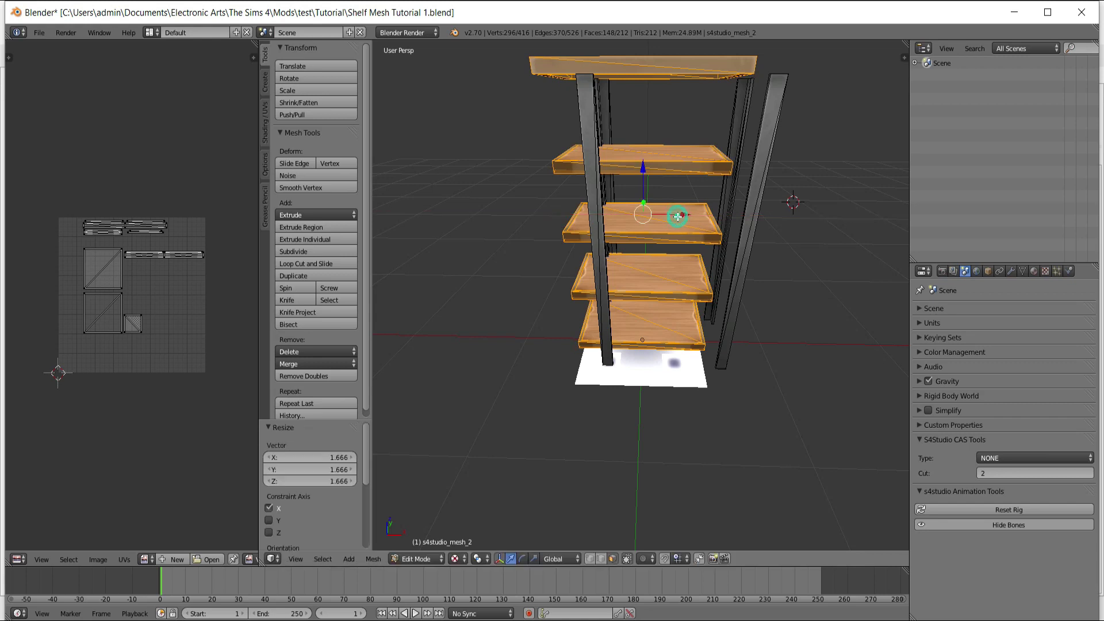
- Move the widened boards 0.162 along the X axis so they sit between the spread legs
key("g")
left_click(709, 219)
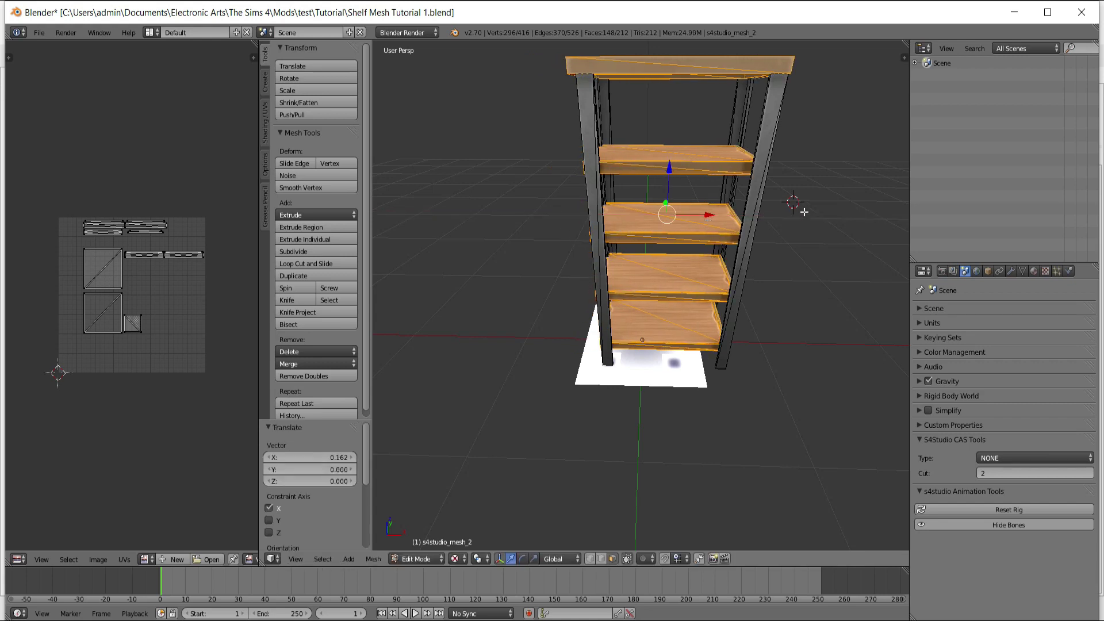
middle_click_drag(840, 306, 732, 355)
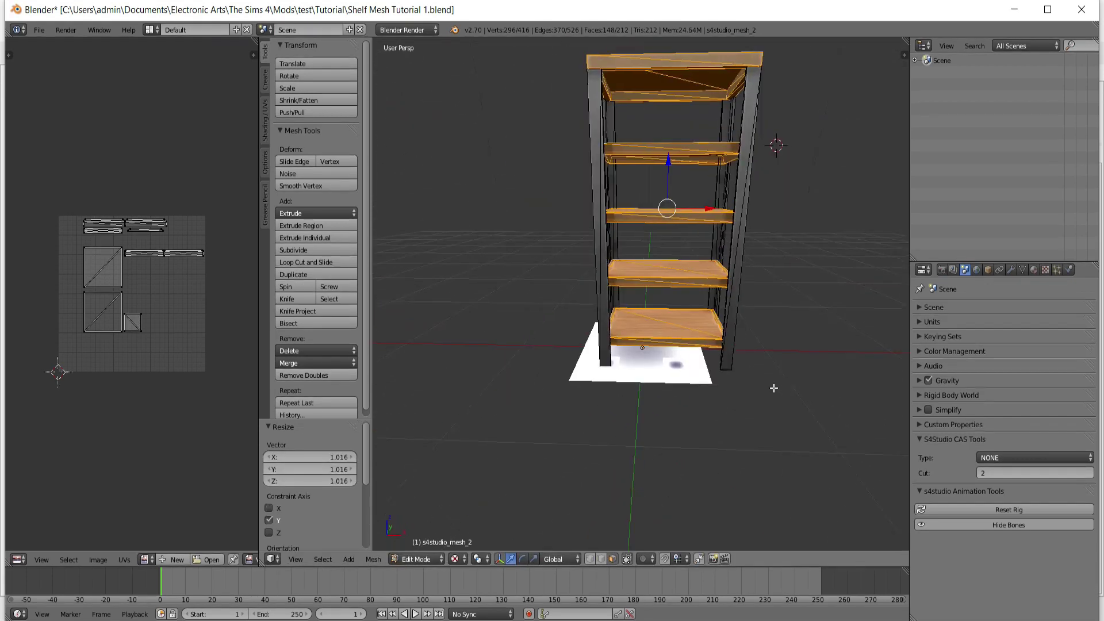
mouse_move(773, 388)
middle_mouse_down()
mouse_move(810, 431)
mouse_move(803, 394)
mouse_move(782, 383)
mouse_move(787, 399)
middle_mouse_up()
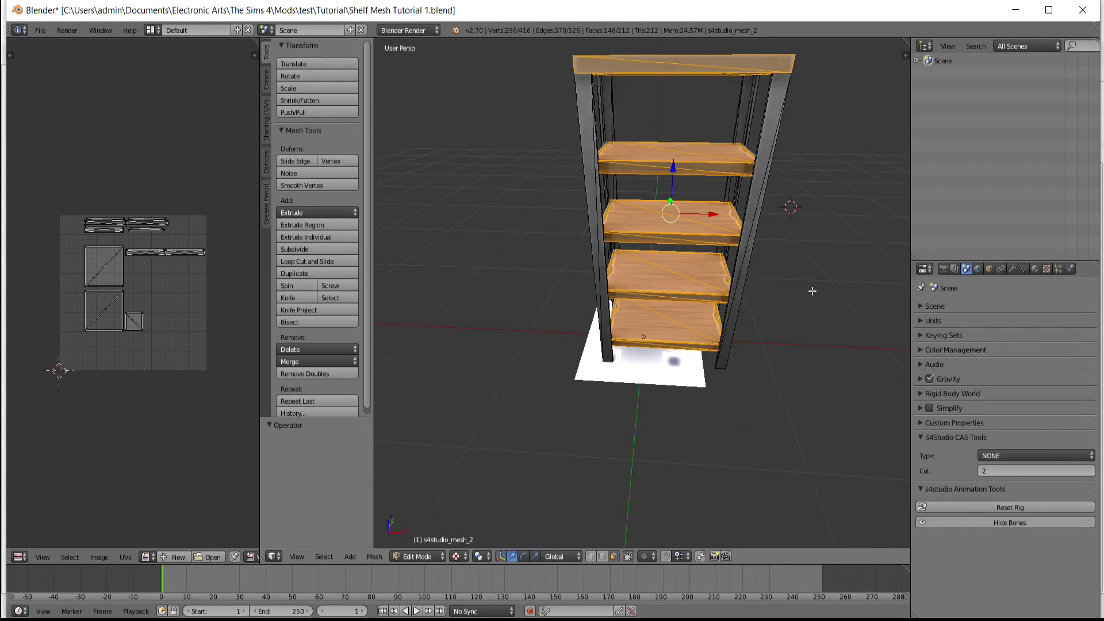
- Deselect the boards, put the s4studio_mesh_3 object into Edit Mode and select all of its geometry
key("a")
middle_click_drag(824, 326, 844, 339)
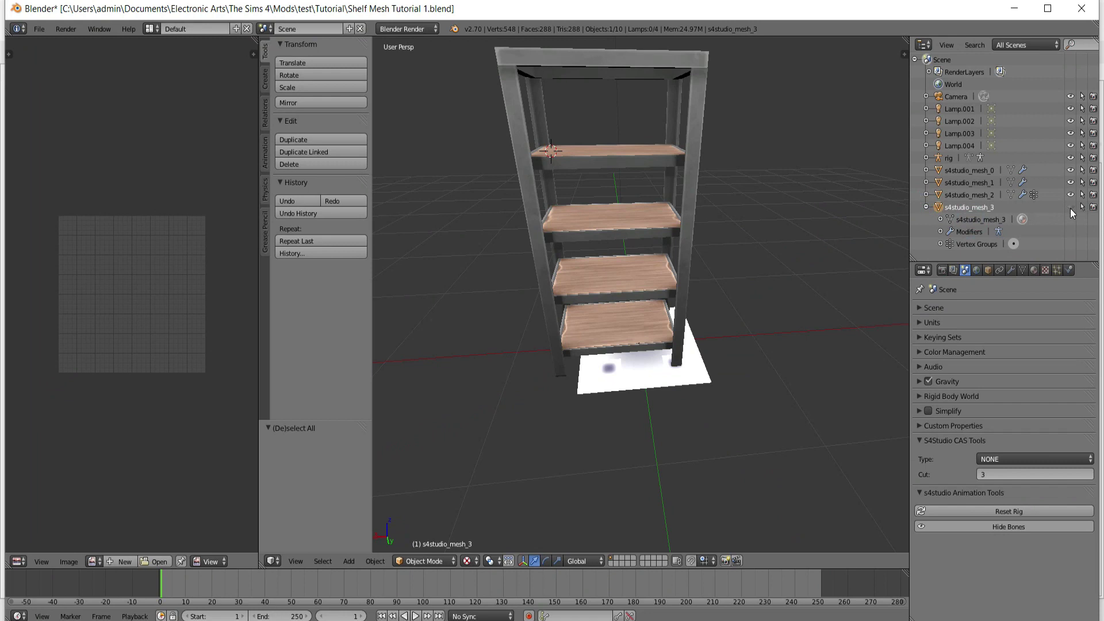
left_click(1071, 208)
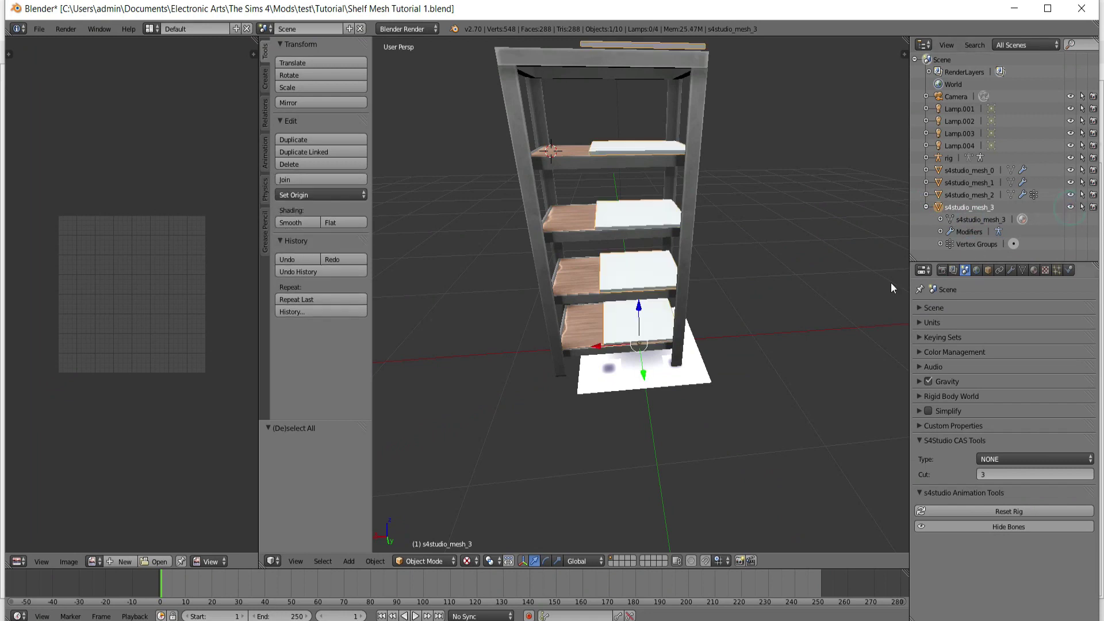
mouse_move(845, 290)
middle_mouse_down()
mouse_move(803, 280)
mouse_move(837, 296)
middle_mouse_up()
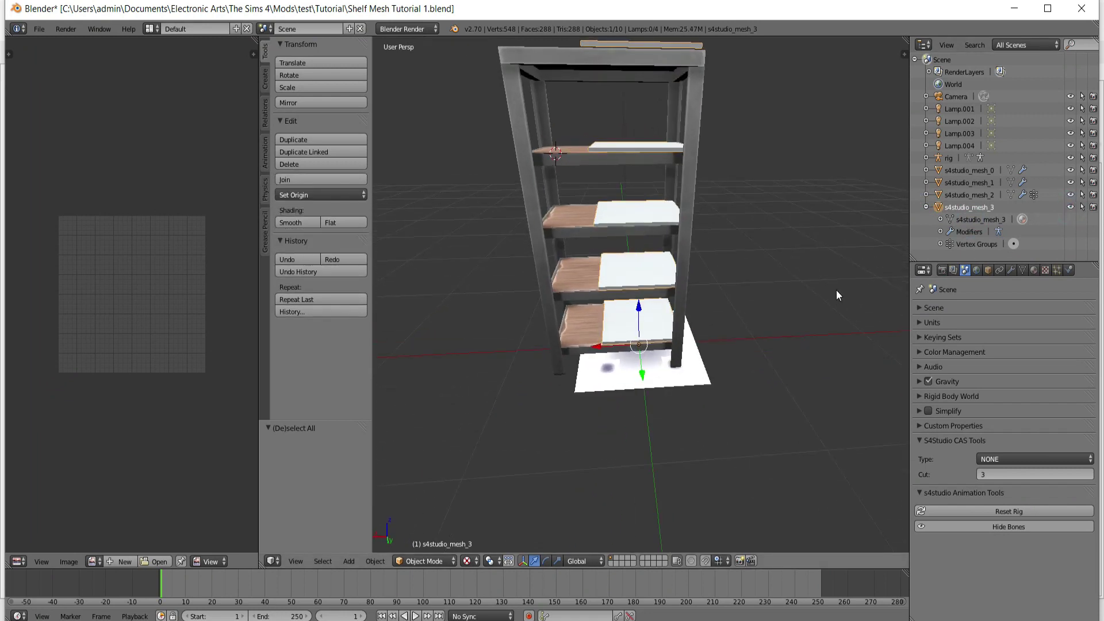
key("a")
key("Tab")
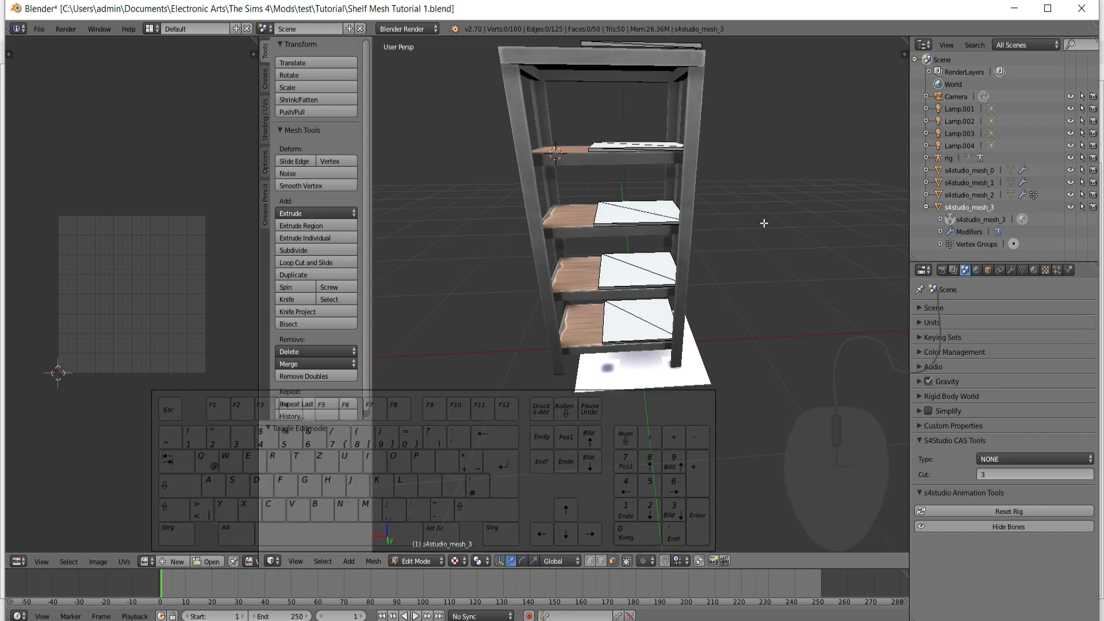
key("a")
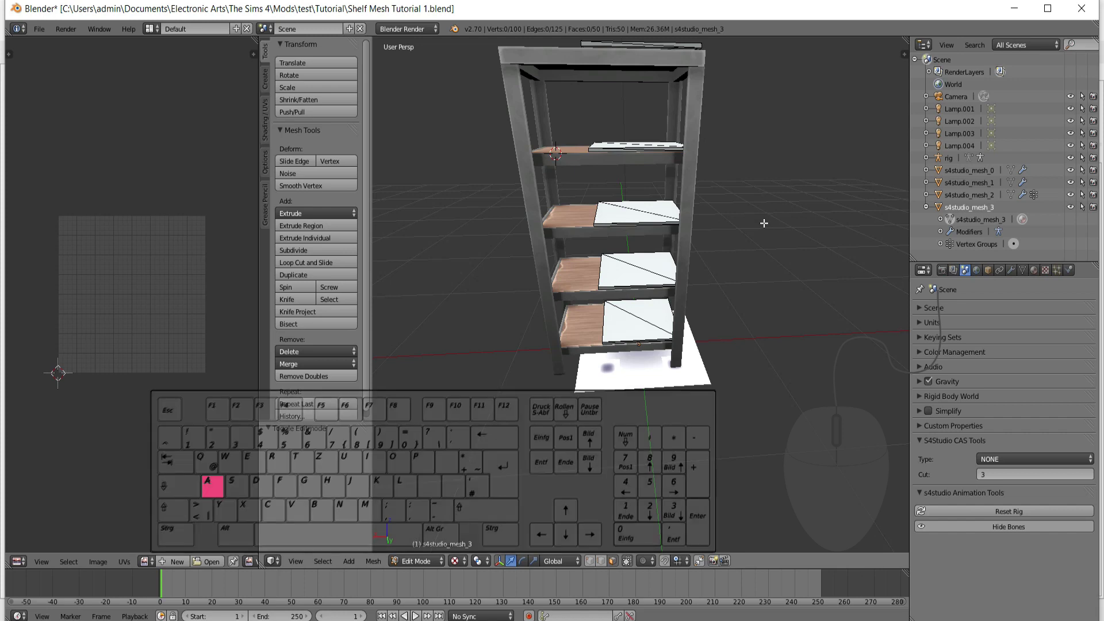
key("a")
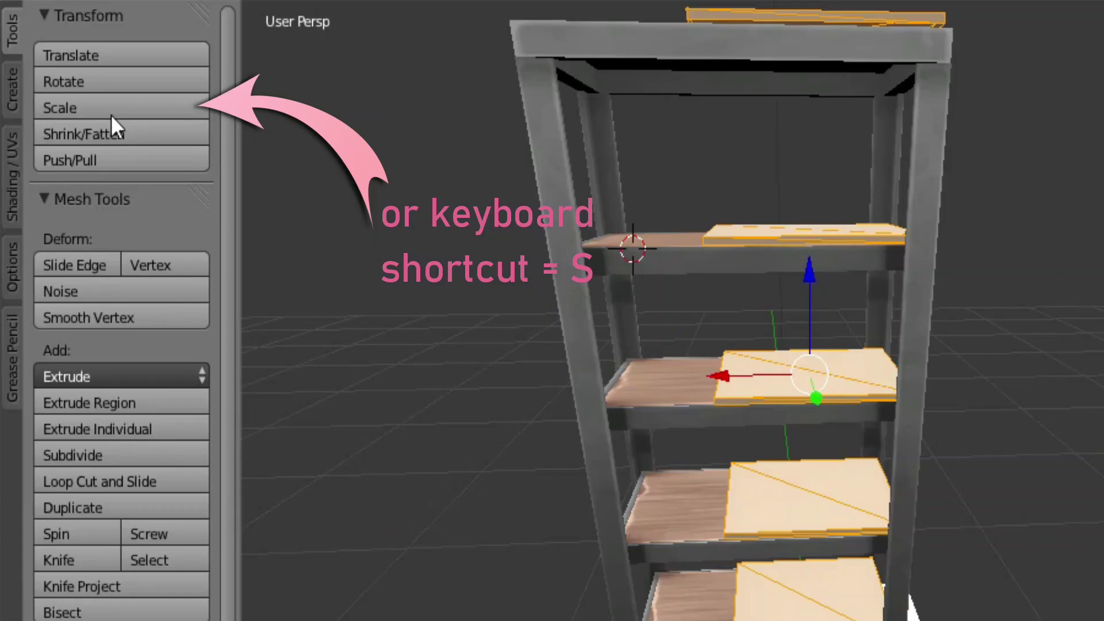
- Scale the s4studio_mesh_3 surfaces by 1.623 along the X axis only and shift them along X over the widened boards
left_click(310, 88)
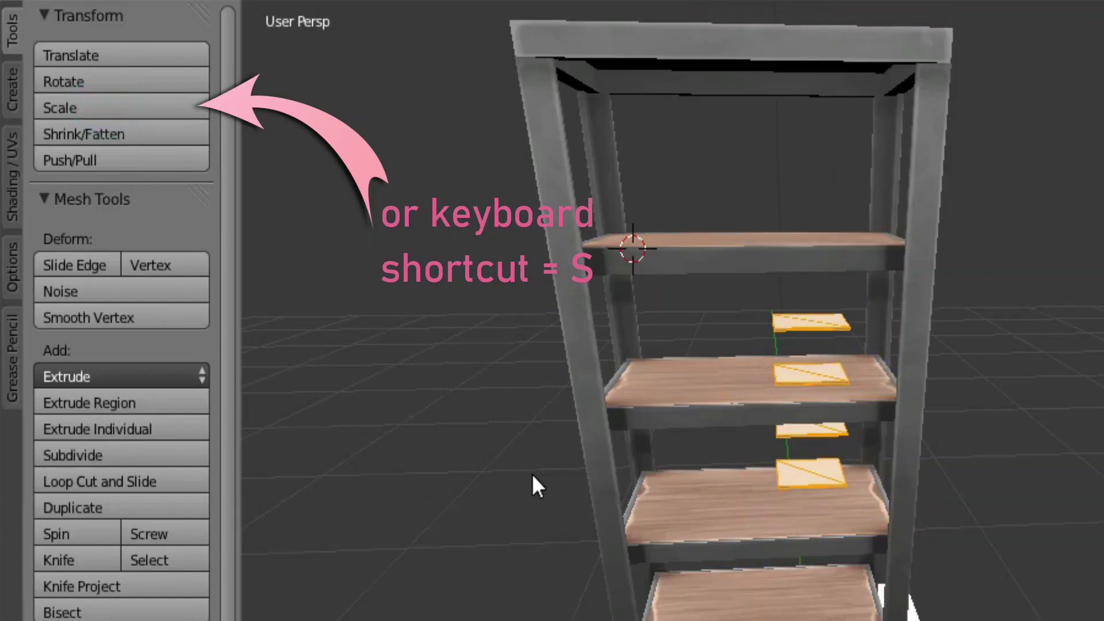
key("x")
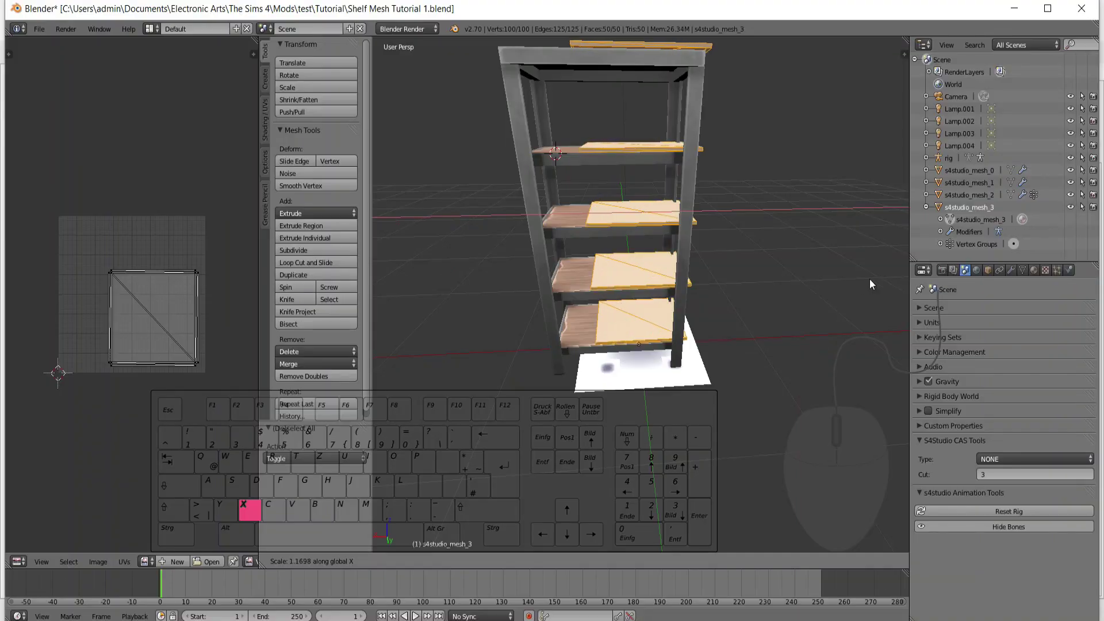
left_click(722, 307)
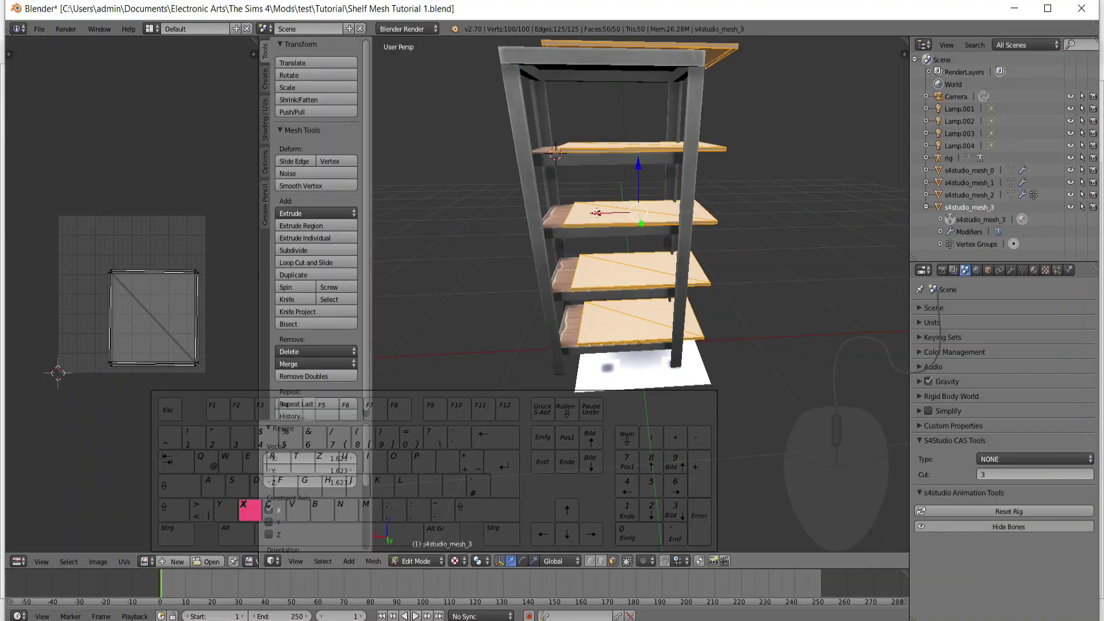
left_click_drag(598, 213, 581, 213)
- Narrow the surfaces slightly along X to fit inside the frame, shift them 0.006 along X, and clear the selection
middle_click_drag(796, 299, 796, 351)
left_click(304, 87)
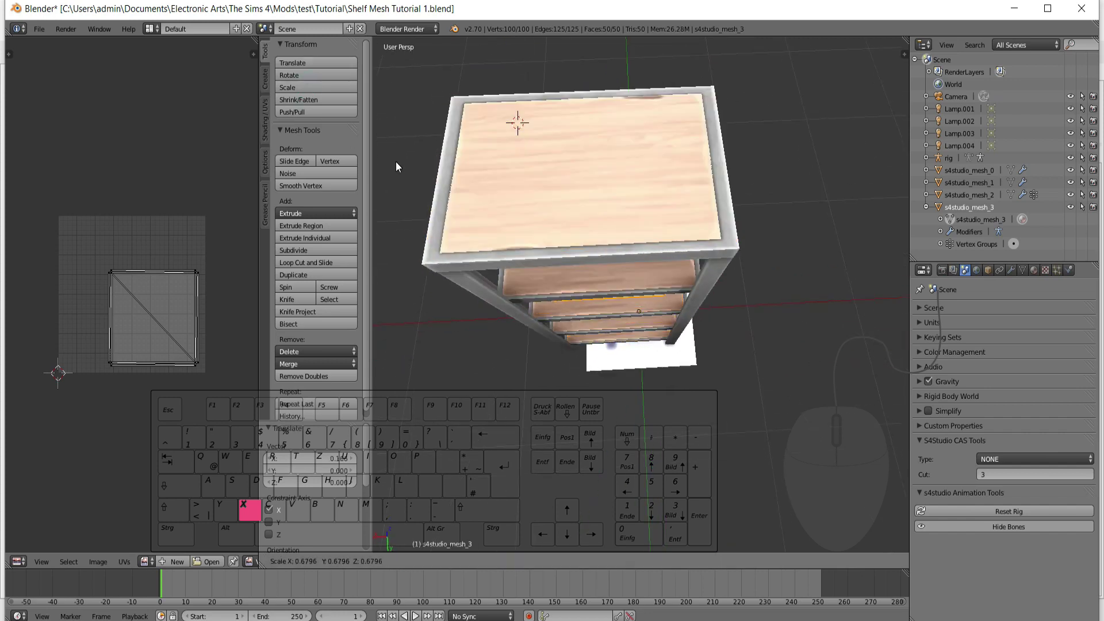
key("x")
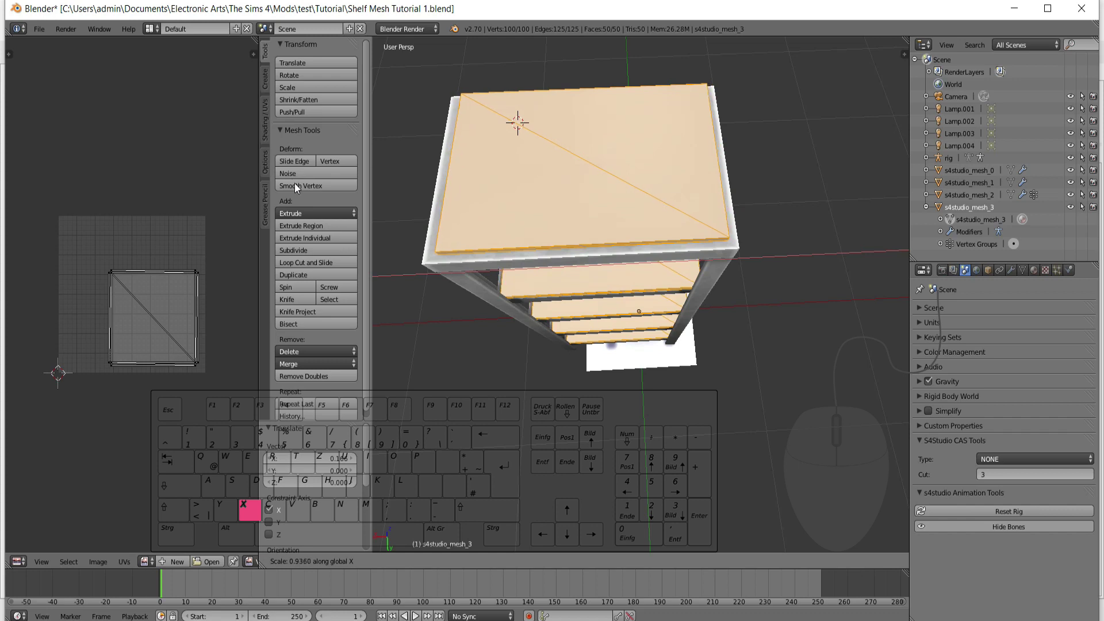
left_click(285, 182)
middle_click_drag(743, 220, 784, 219)
left_click_drag(568, 297, 569, 298)
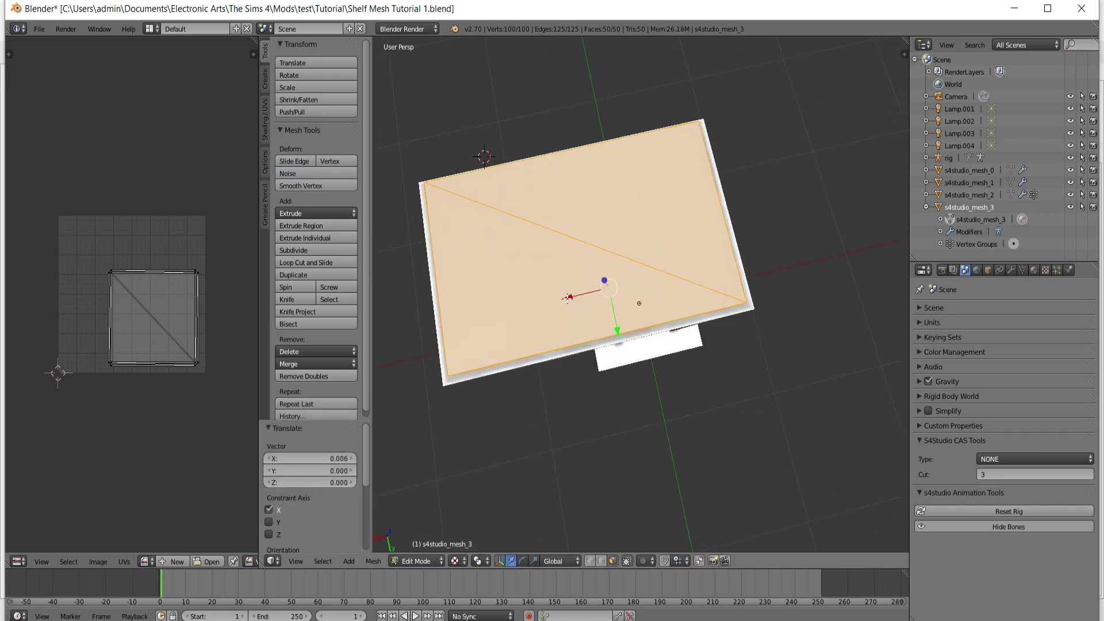
middle_click_drag(577, 332, 764, 333)
key("a")
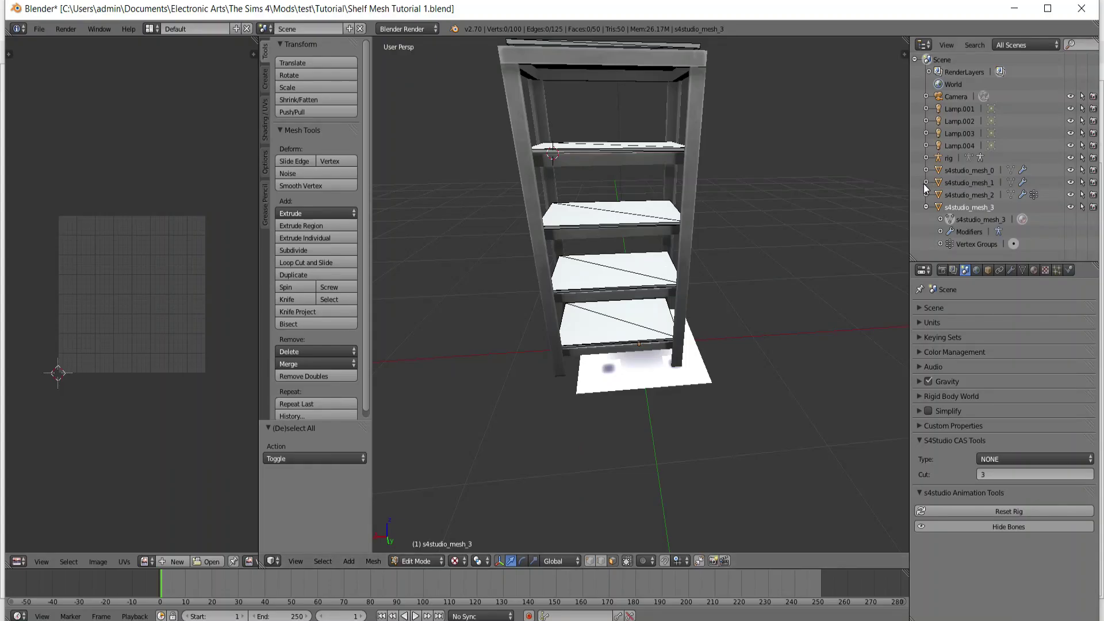
- Put s4studio_mesh_1 into Edit Mode and select the front and back leg shadow planes on the widened side
left_click(925, 177)
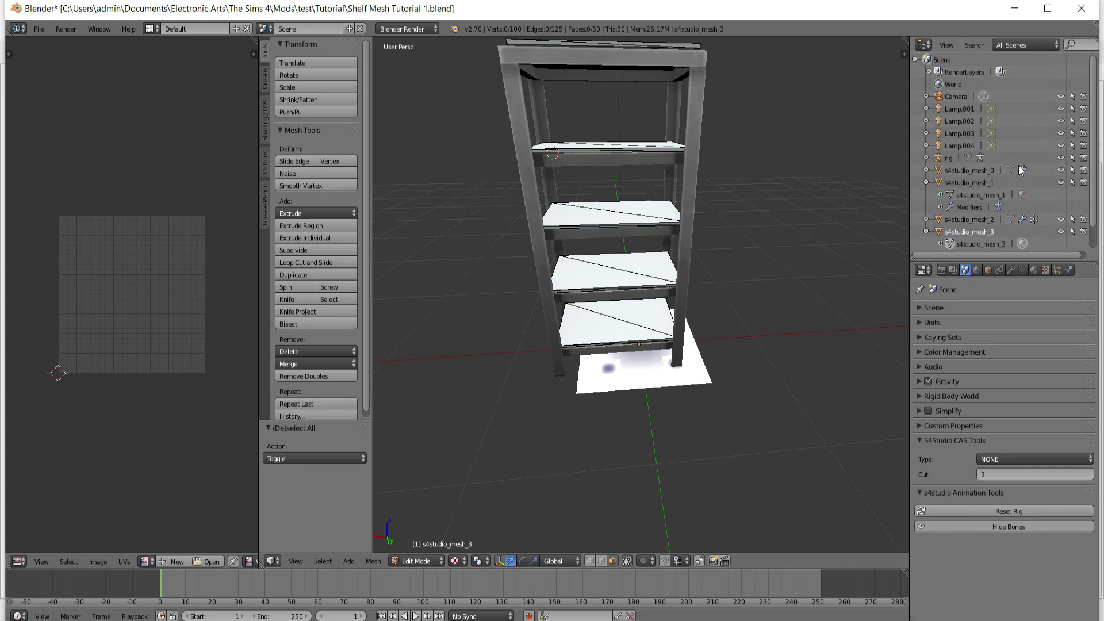
left_click(993, 193)
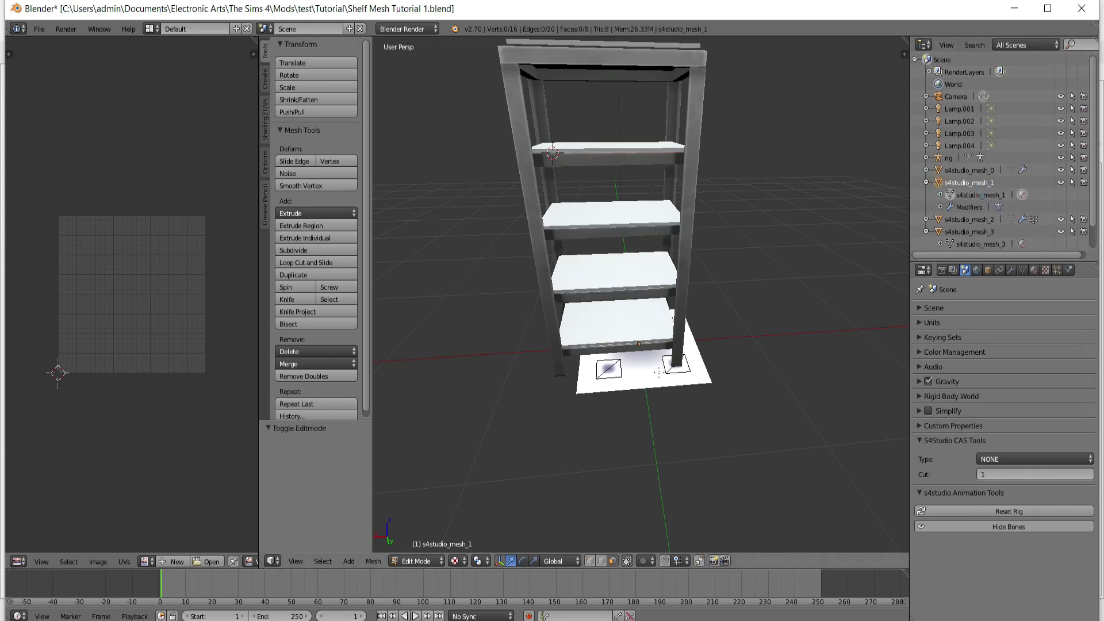
middle_click_drag(659, 372, 603, 368)
key("l")
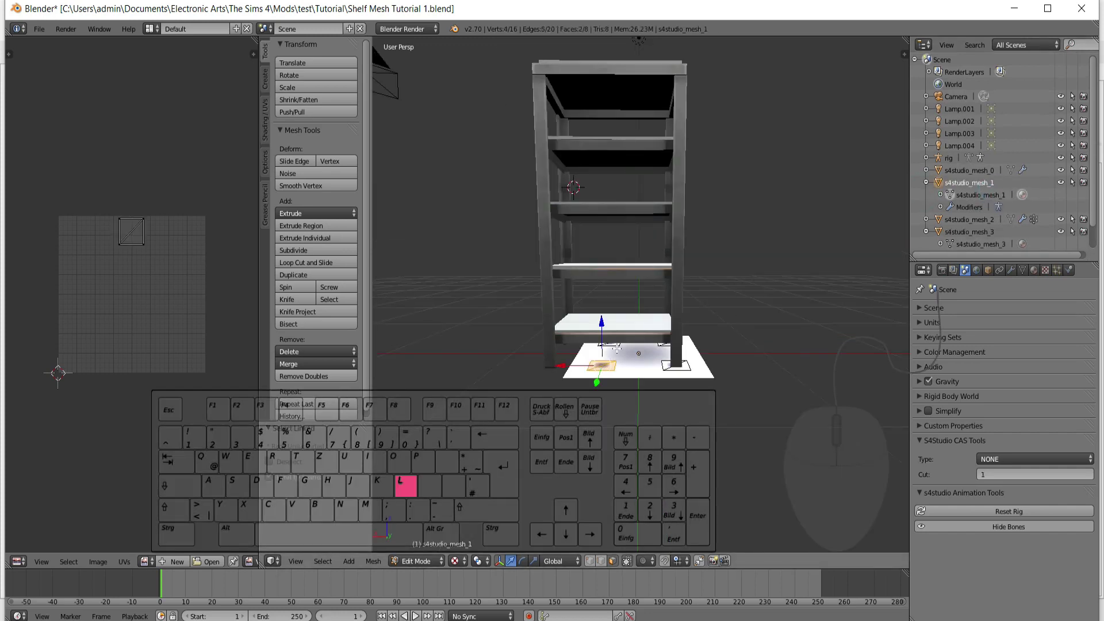
key("l")
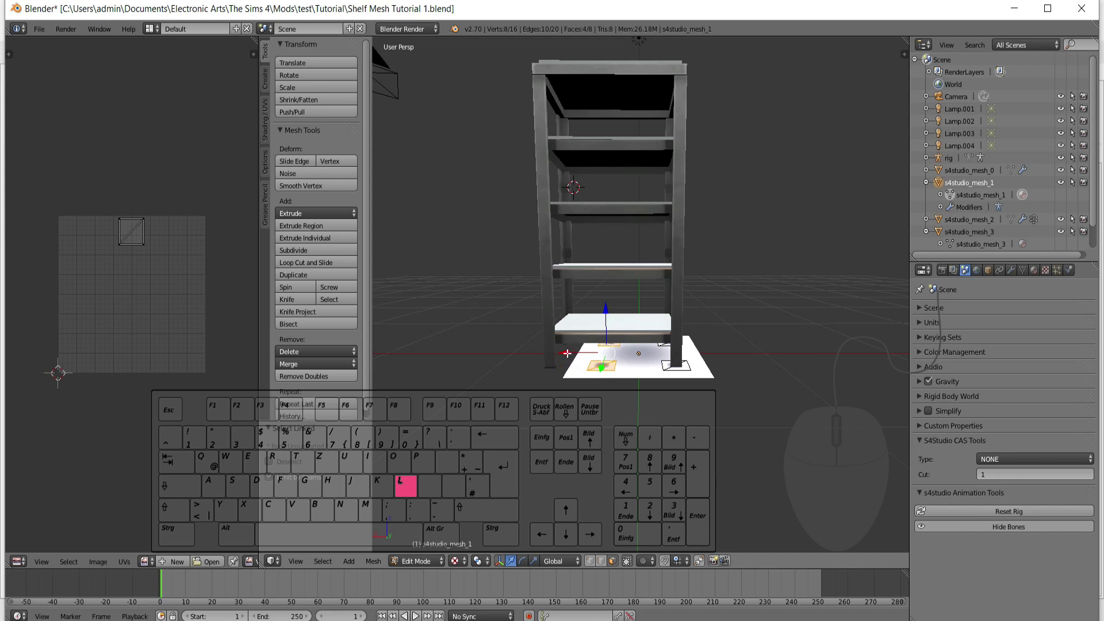
- Move the two selected shadow planes about 0.34 along the X axis so they sit under the spread legs
key("g")
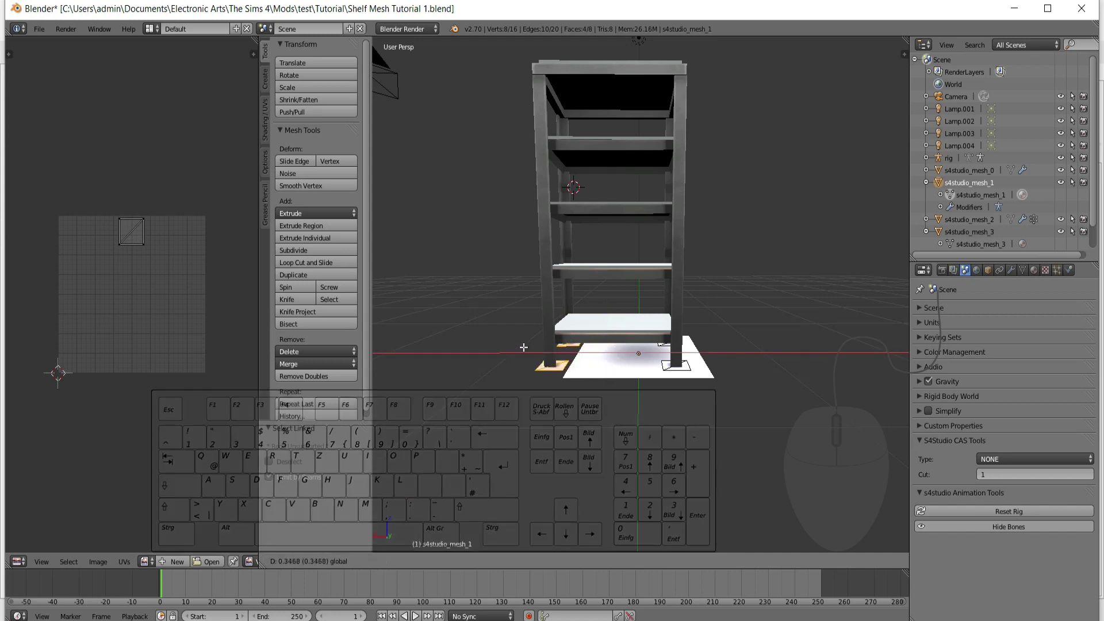
left_click(521, 346)
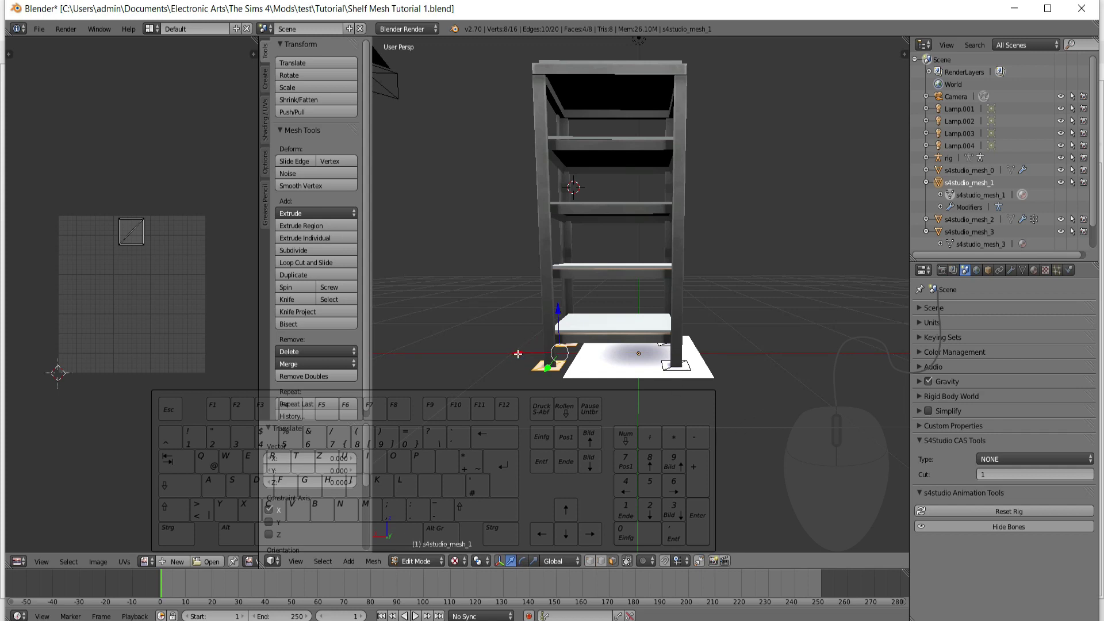
left_click_drag(518, 354, 520, 353)
left_click(853, 345)
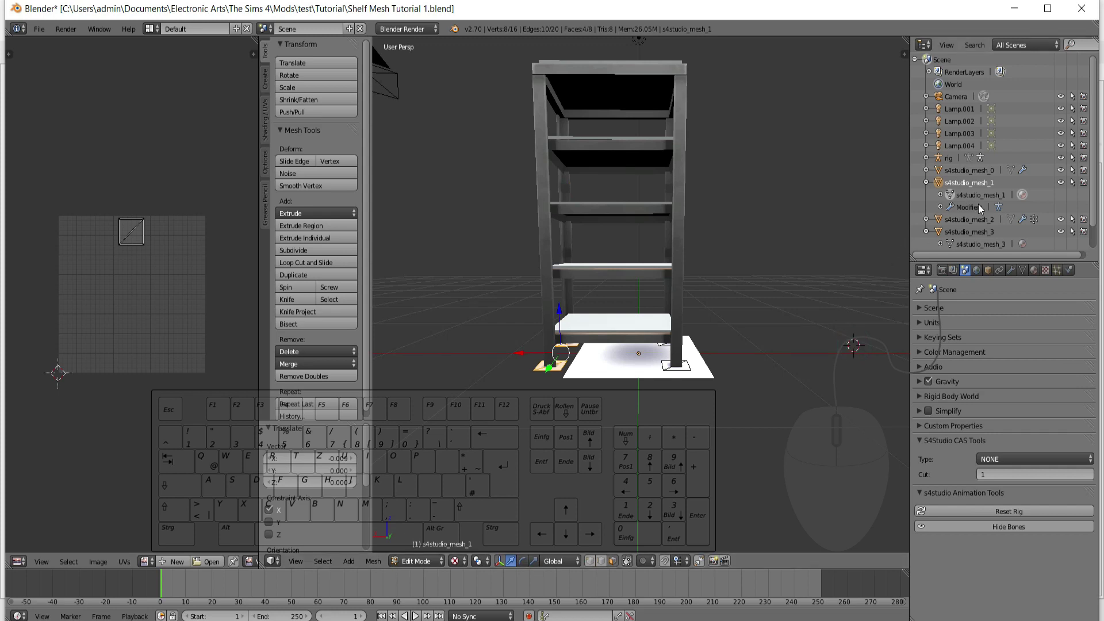
- Put the s4studio_mesh_0 ground shadow into Edit Mode and select all of its geometry
left_click(968, 171)
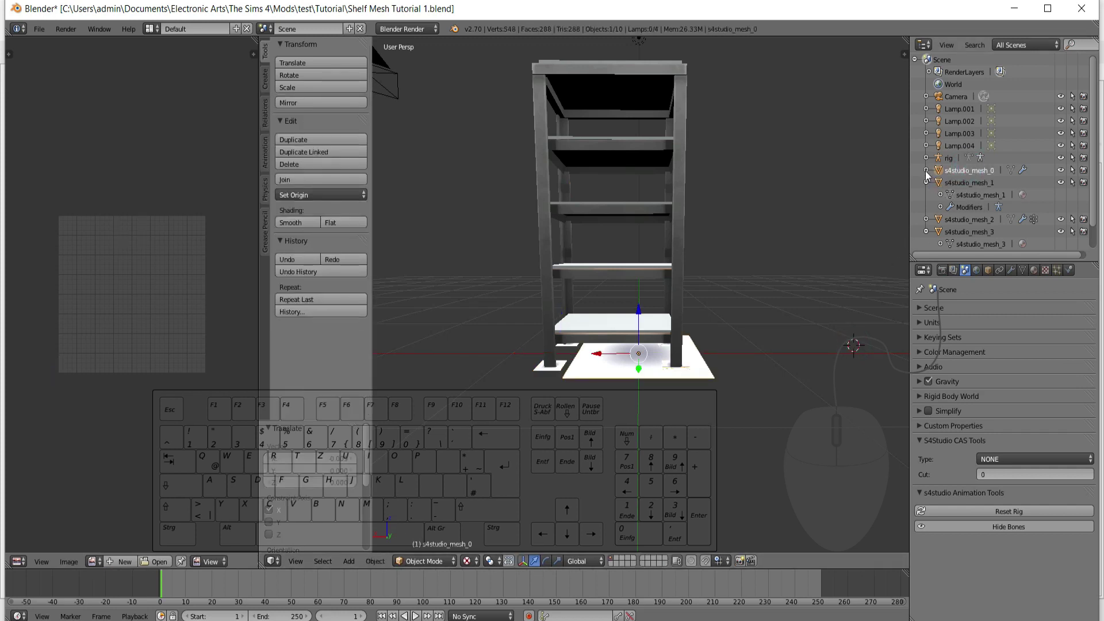
left_click(925, 170)
left_click(971, 182)
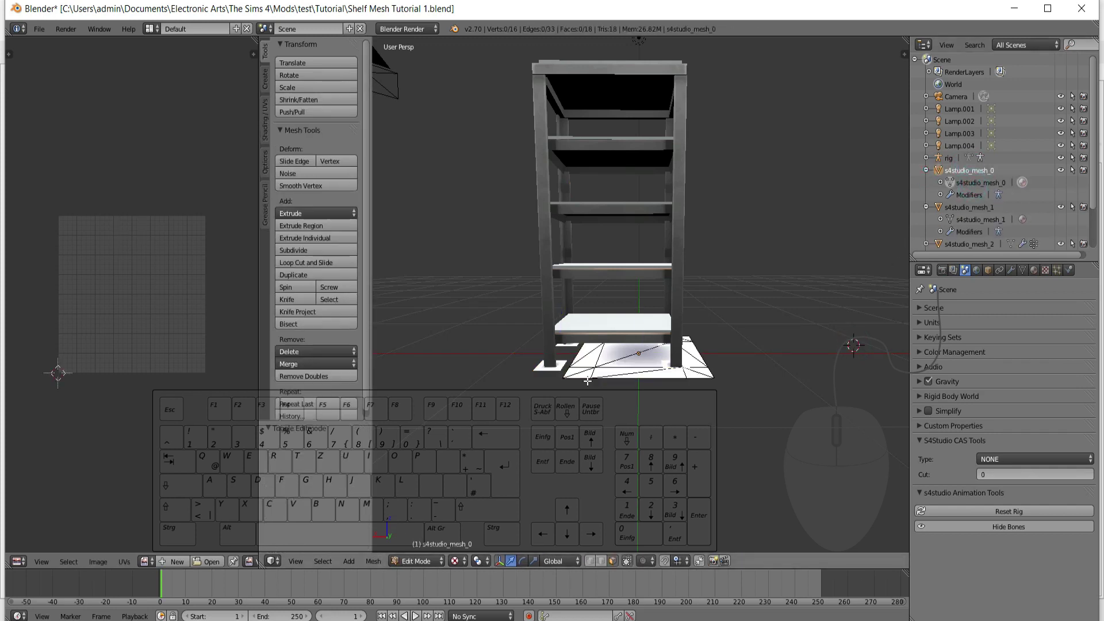
key("a")
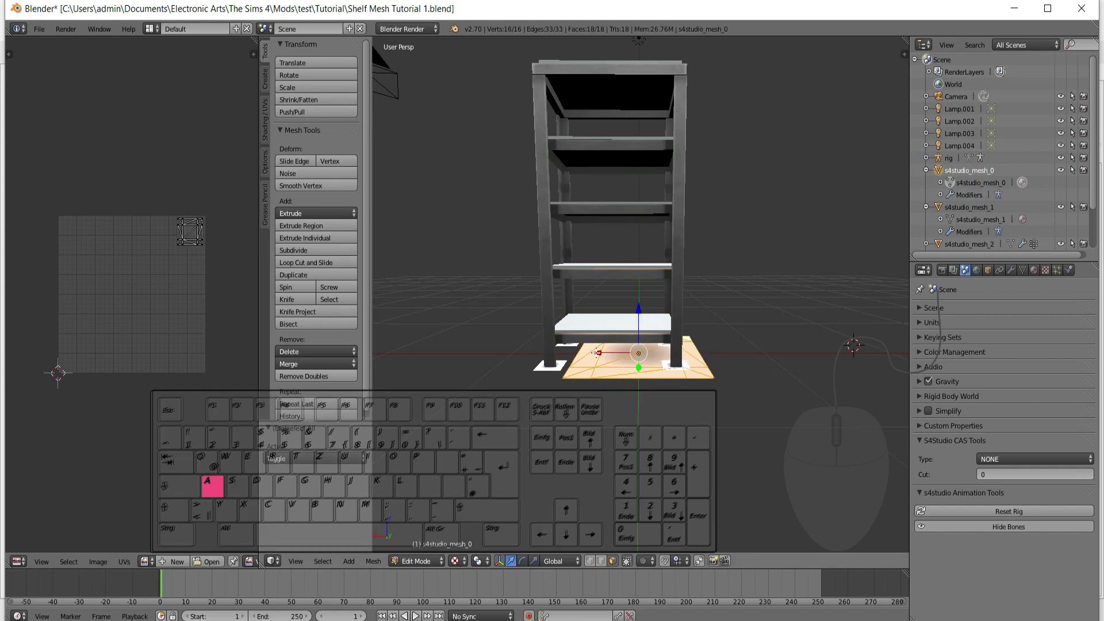
- Scale the ground shadow by a factor of 1.211 along the X axis only
left_click(314, 87)
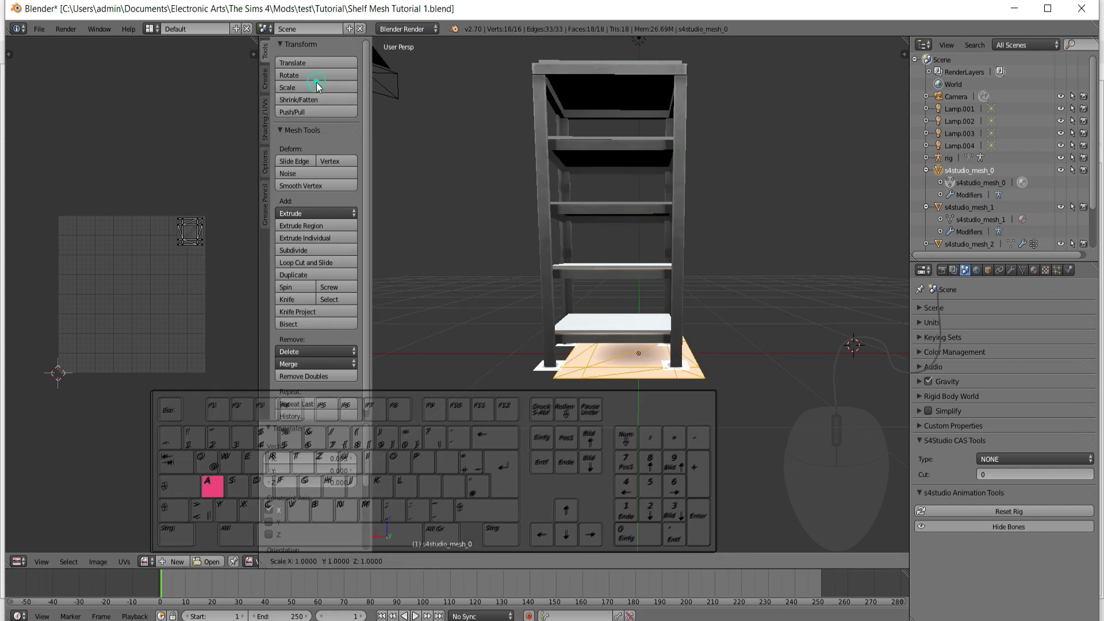
key("s")
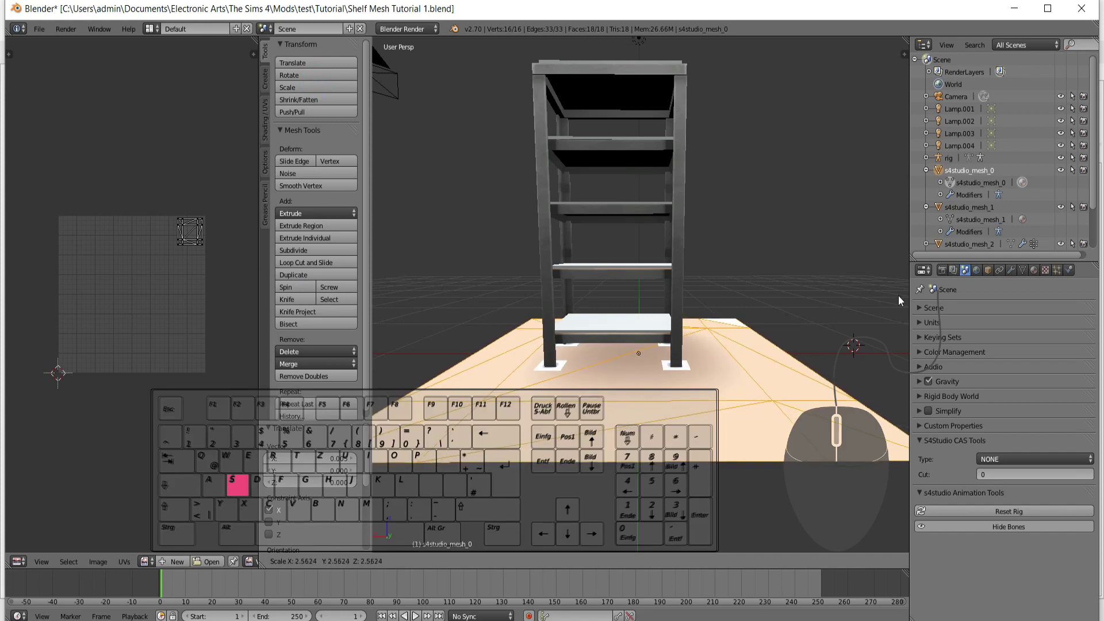
key("x")
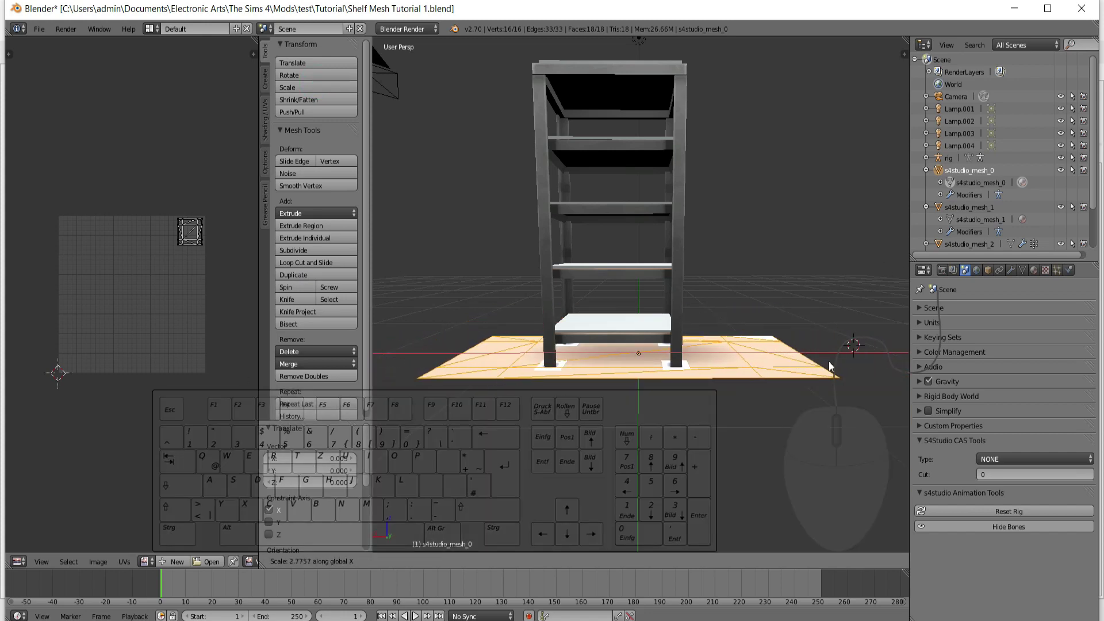
key("x")
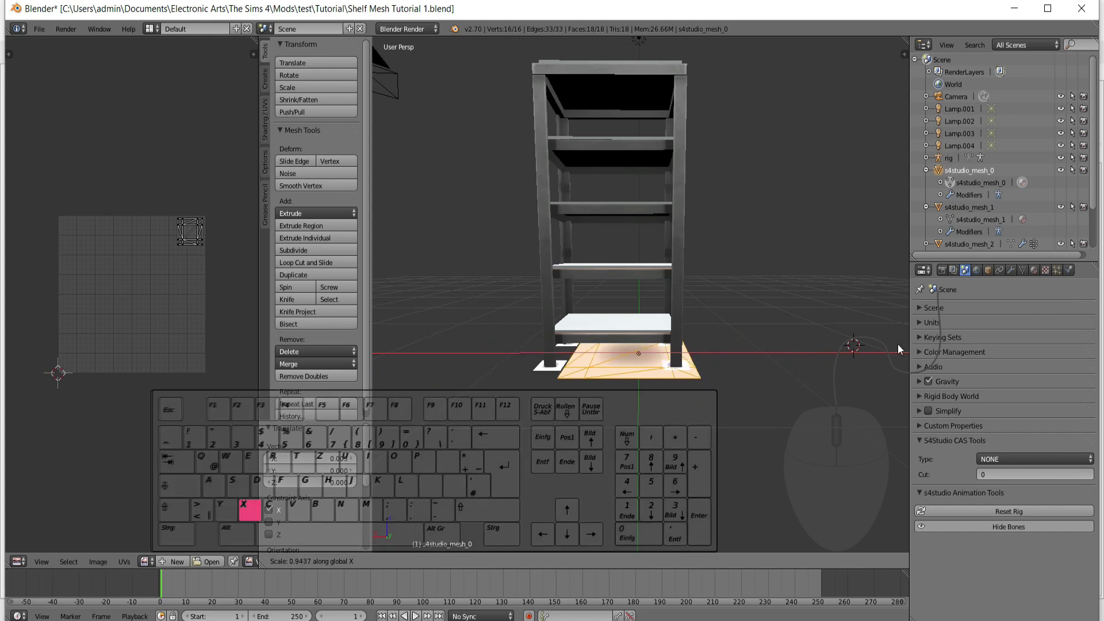
left_click(789, 347)
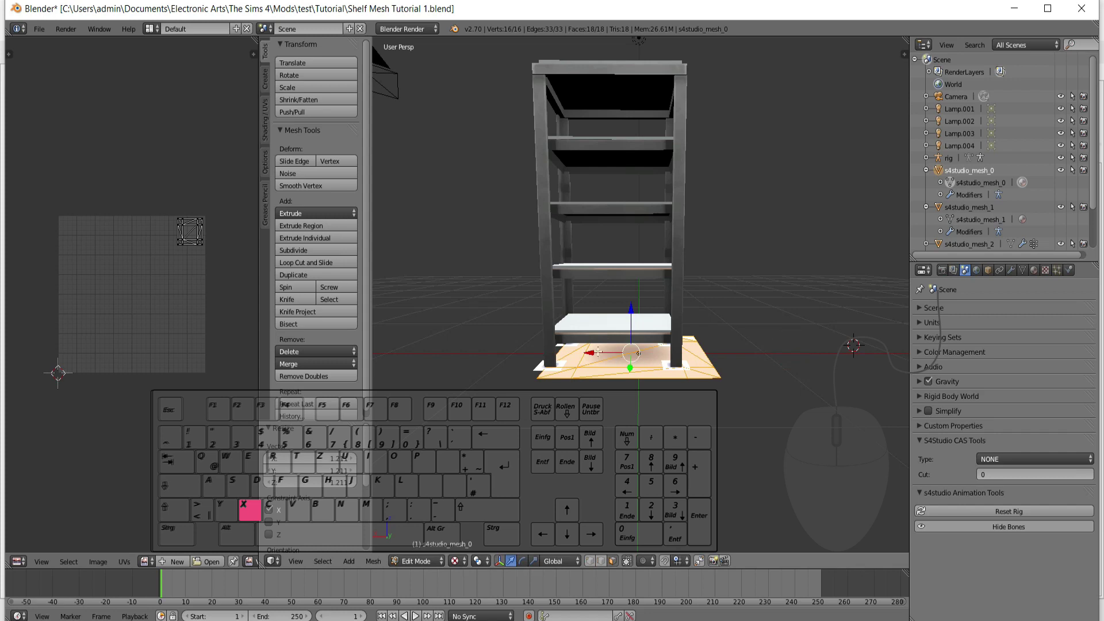
- Move the ground shadow along the X axis to centre it under the widened shelf, and clear the selection
left_click_drag(591, 353, 576, 351)
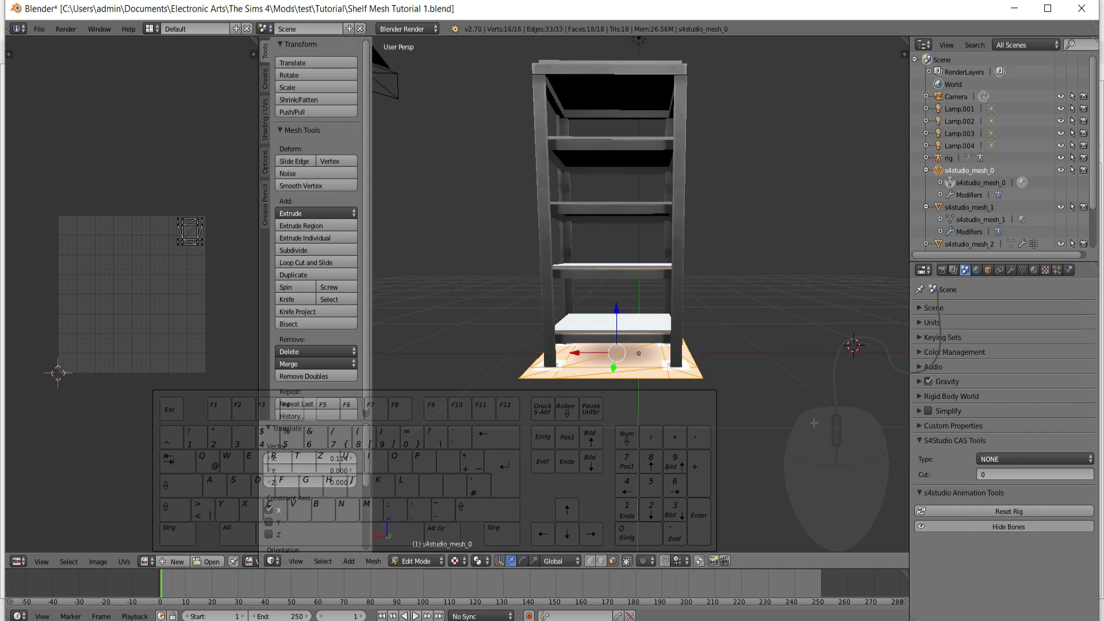
key("a")
middle_click_drag(813, 423, 500, 437)
middle_click_drag(575, 431, 616, 424)
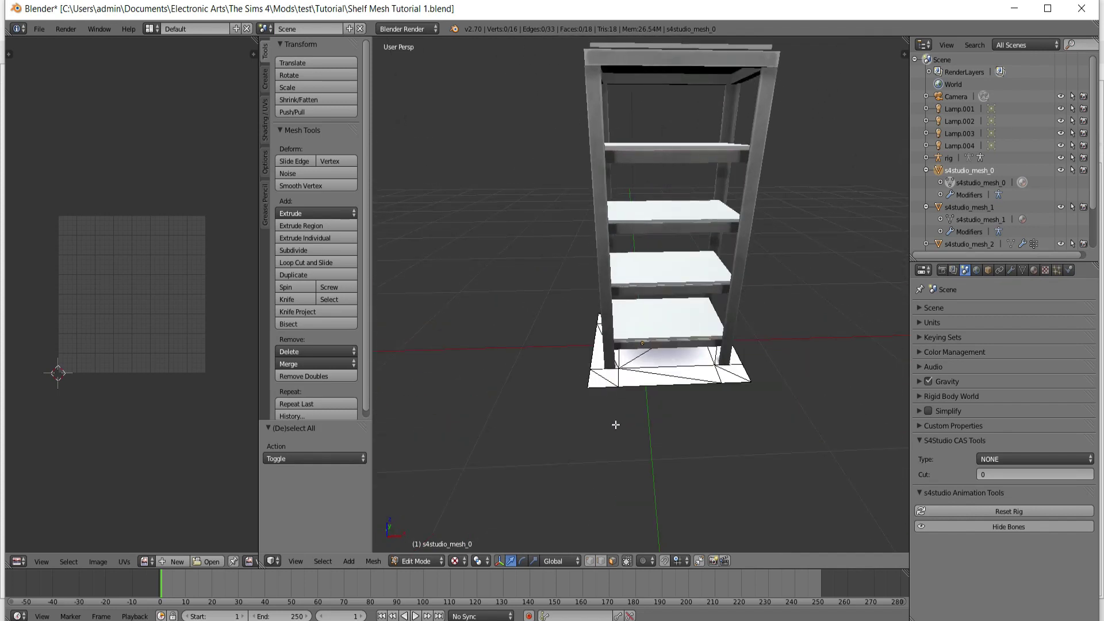
- Save the file in the Tutorial folder as a new version with the next number after Shelf Mesh Tutorial 1.blend
left_click(39, 29)
left_click(63, 135)
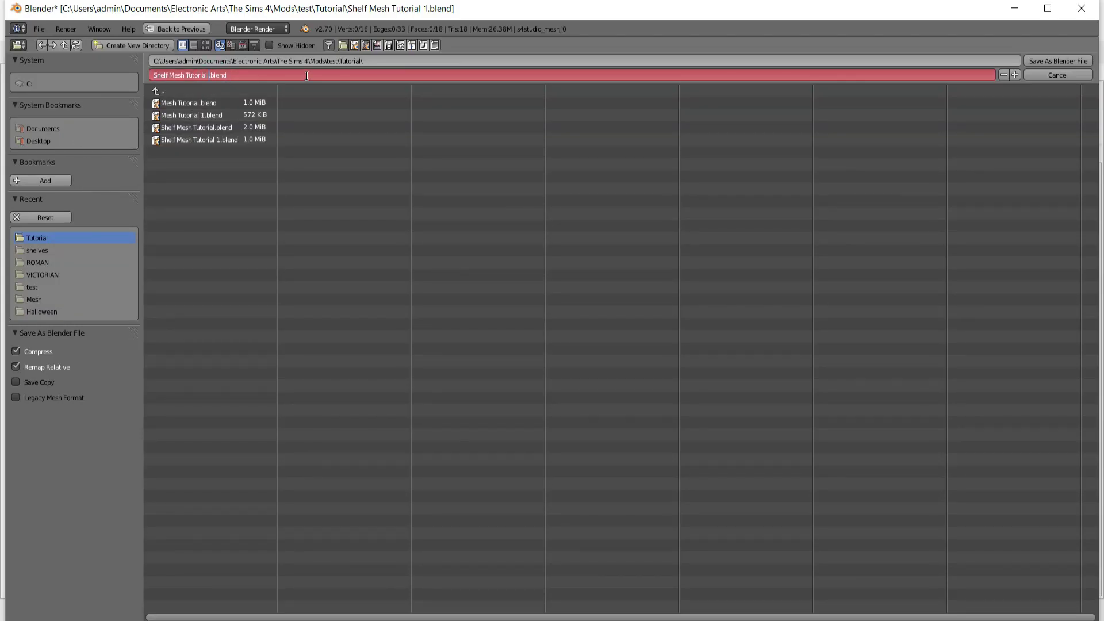
left_click(1014, 75)
left_click(1047, 61)
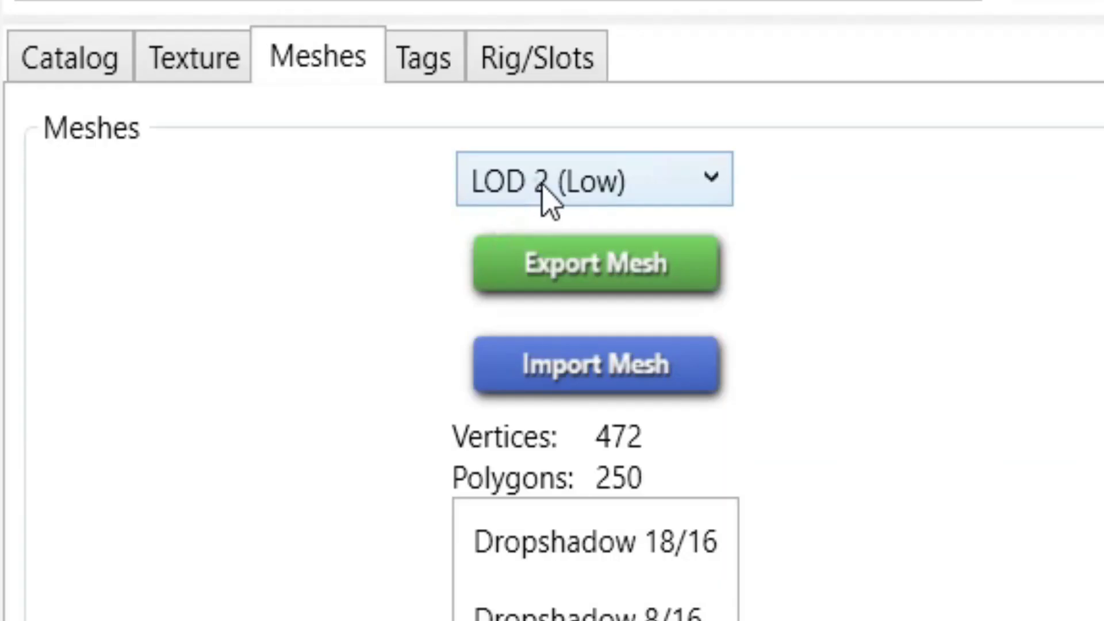
- In Sims 4 Studio, choose LOD 2 (Low), import the edited shelf mesh and check it in the preview
left_click(900, 196)
left_click(916, 196)
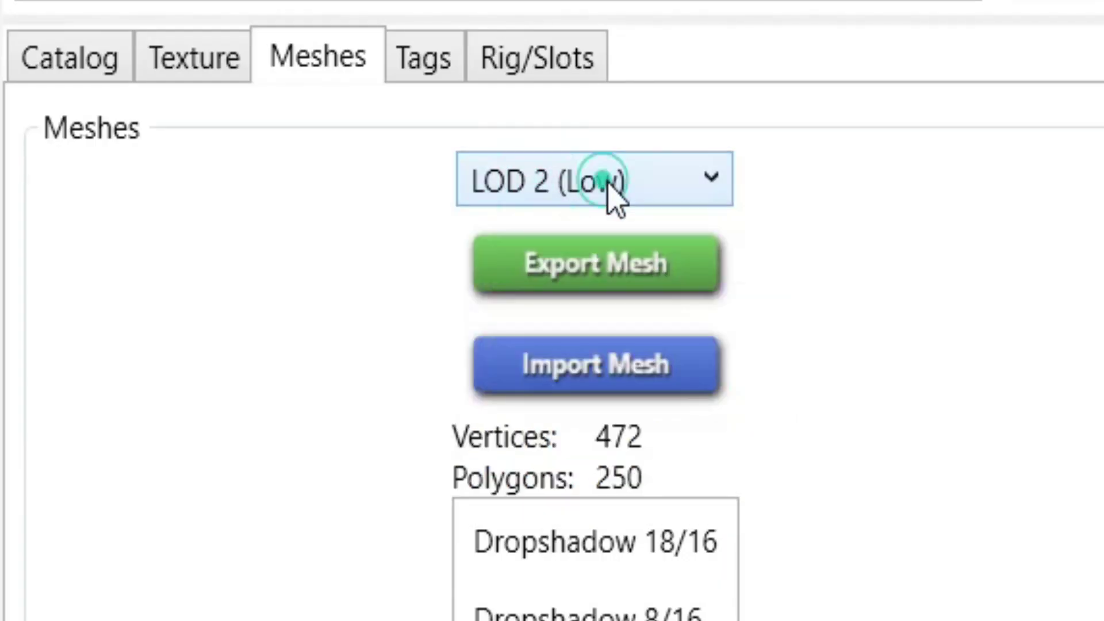
left_click(641, 362)
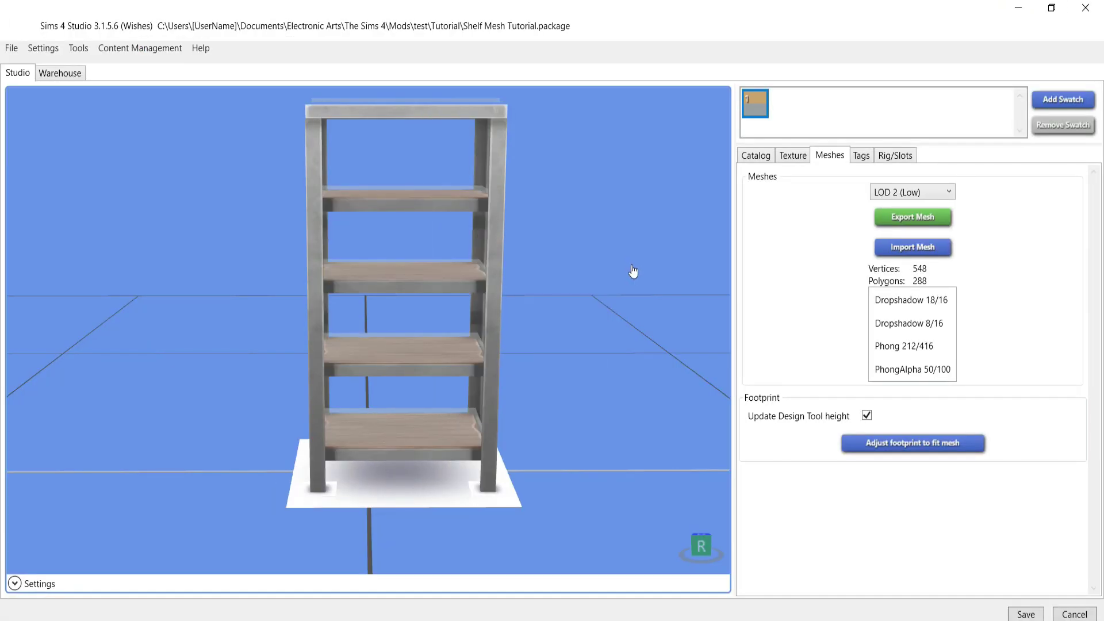
mouse_move(631, 264)
middle_mouse_down()
mouse_move(627, 222)
mouse_move(647, 277)
middle_mouse_up()
right_click_drag(647, 277, 637, 247)
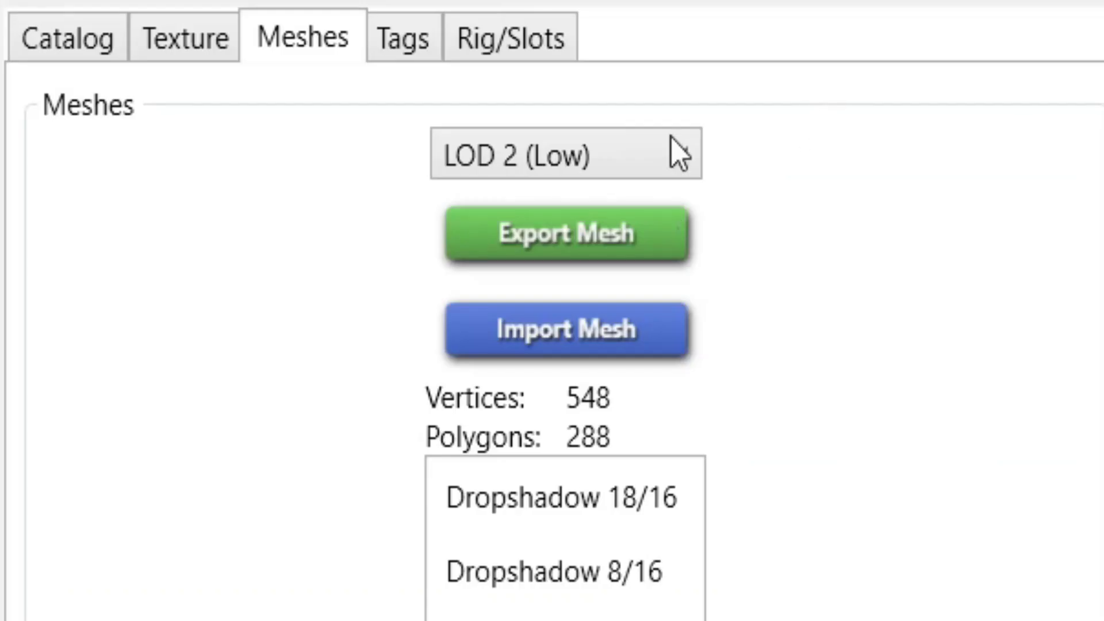
- Choose LOD 1 (Medium) and import the edited shelf mesh from the Shelf Mesh Tutorial 2 Blender file
left_click(934, 195)
left_click(932, 219)
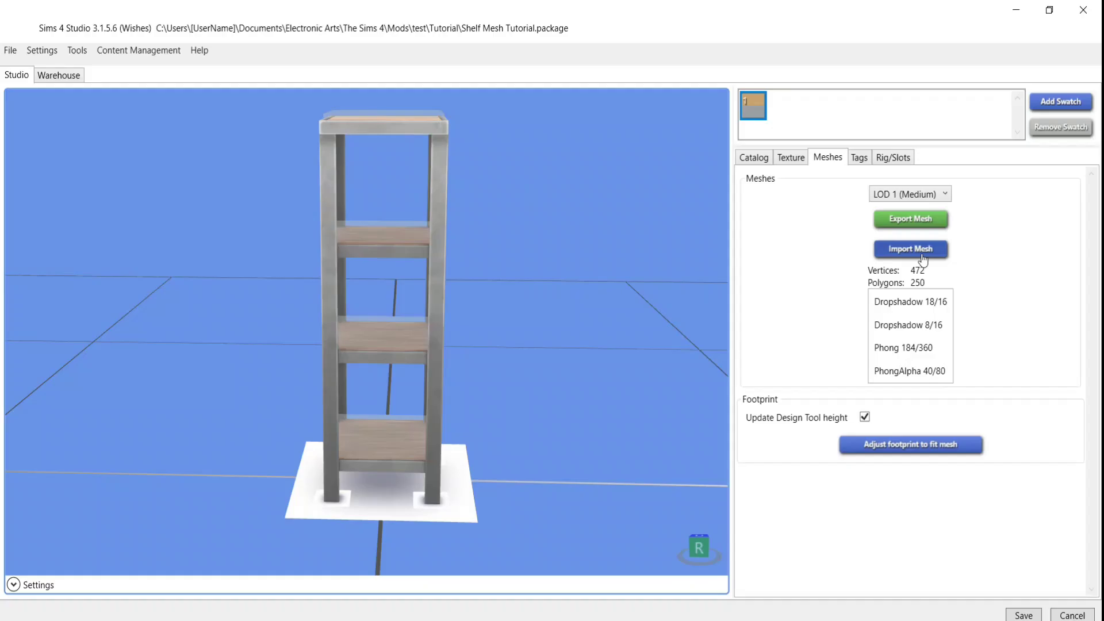
left_click(566, 329)
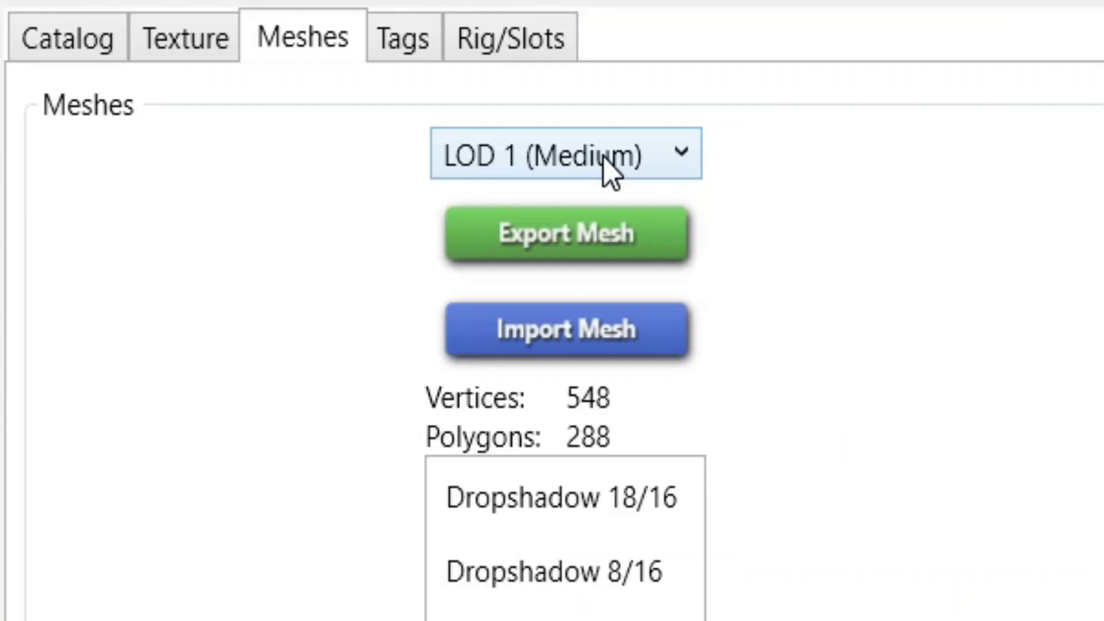
- Choose LOD 0 (High), import the edited shelf mesh and check it in the preview
left_click(923, 196)
left_click(922, 210)
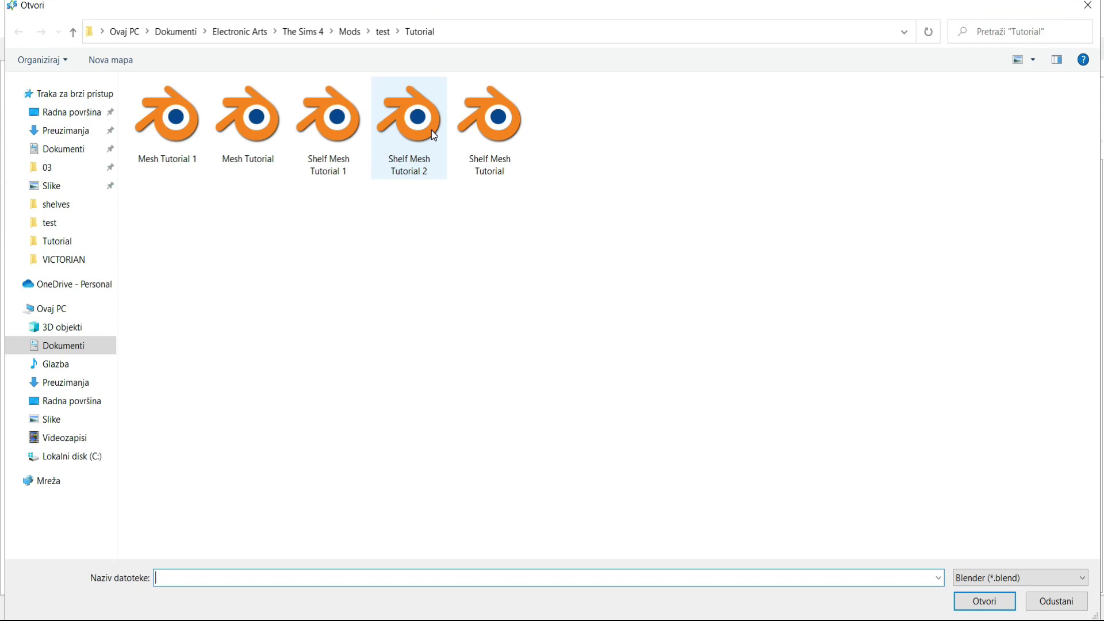
double_click(431, 130)
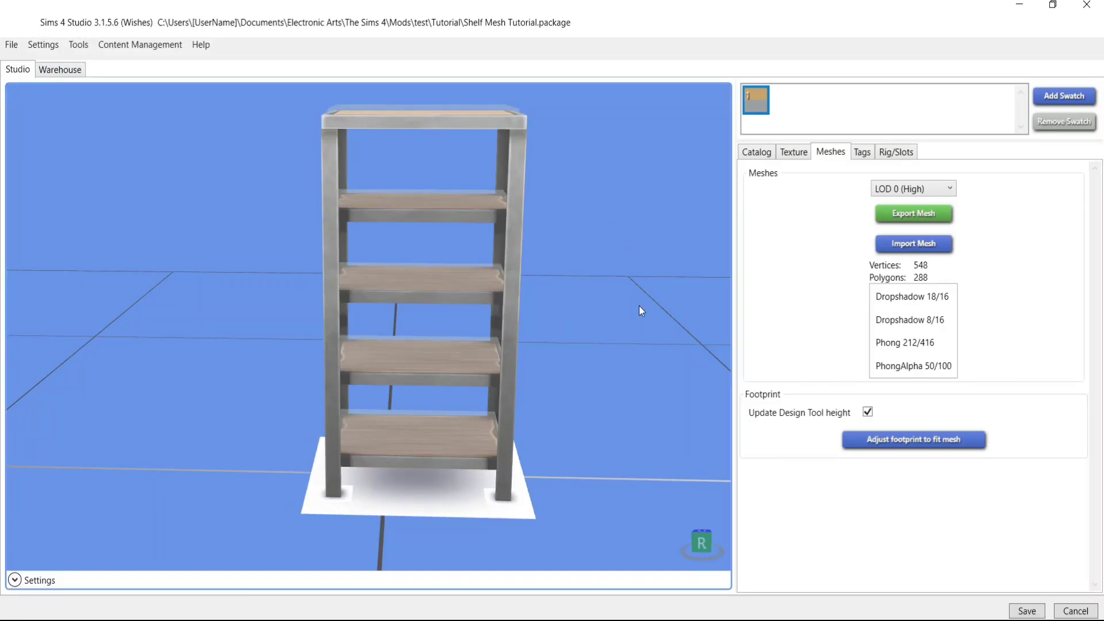
middle_click_drag(639, 311, 633, 271)
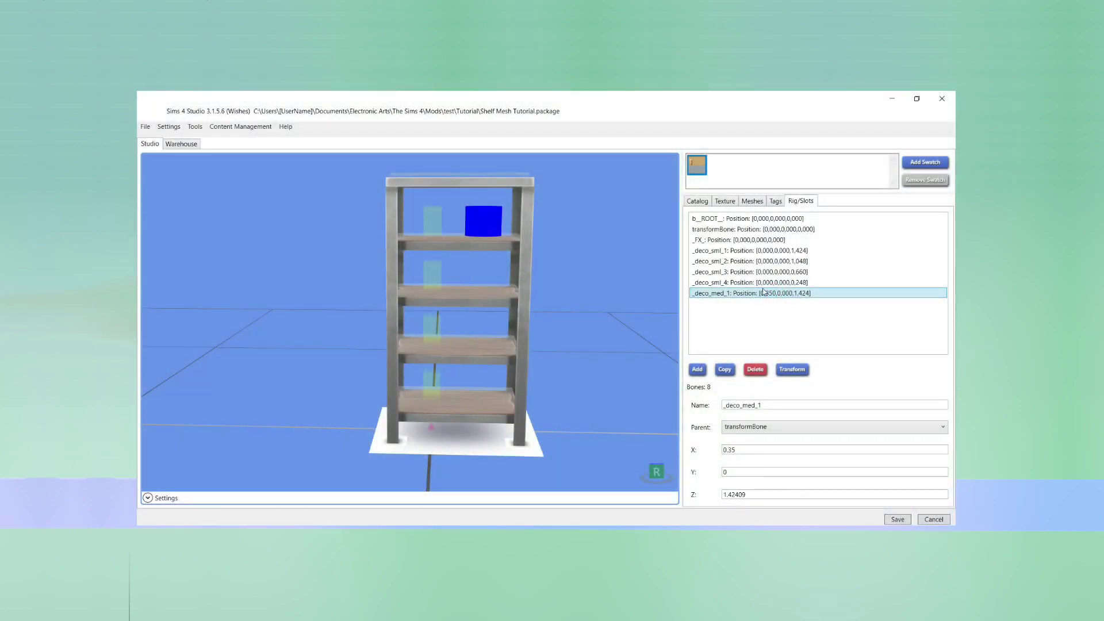
- Copy the _deco_med_1 slot and set the copy's Z position to 1.04834, taken from the _deco_sml_2 slot
left_click(724, 369)
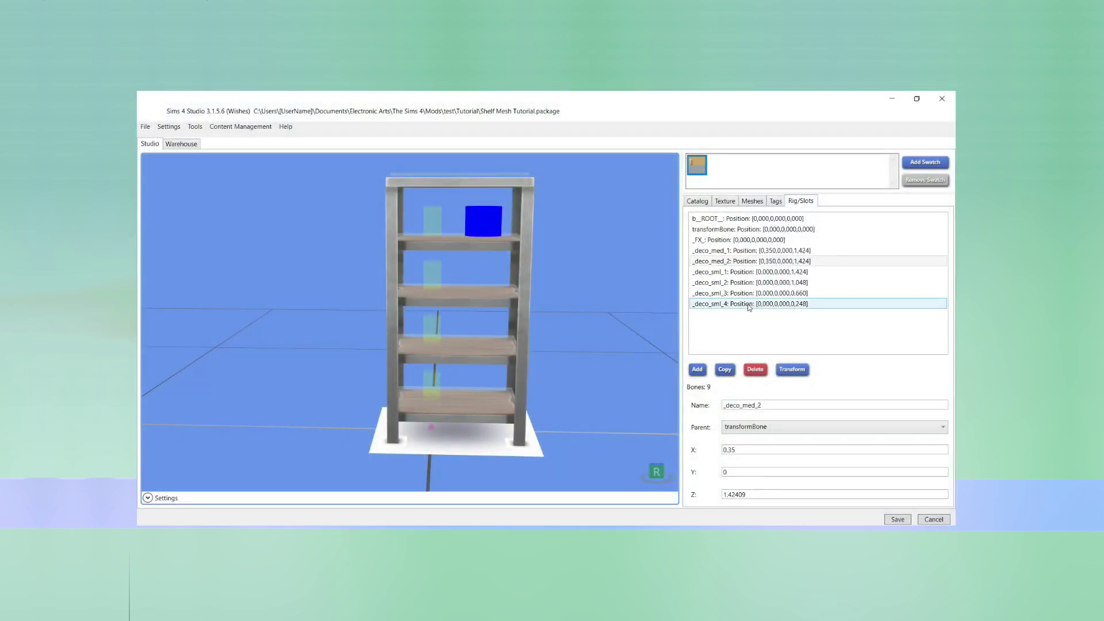
left_click(747, 262)
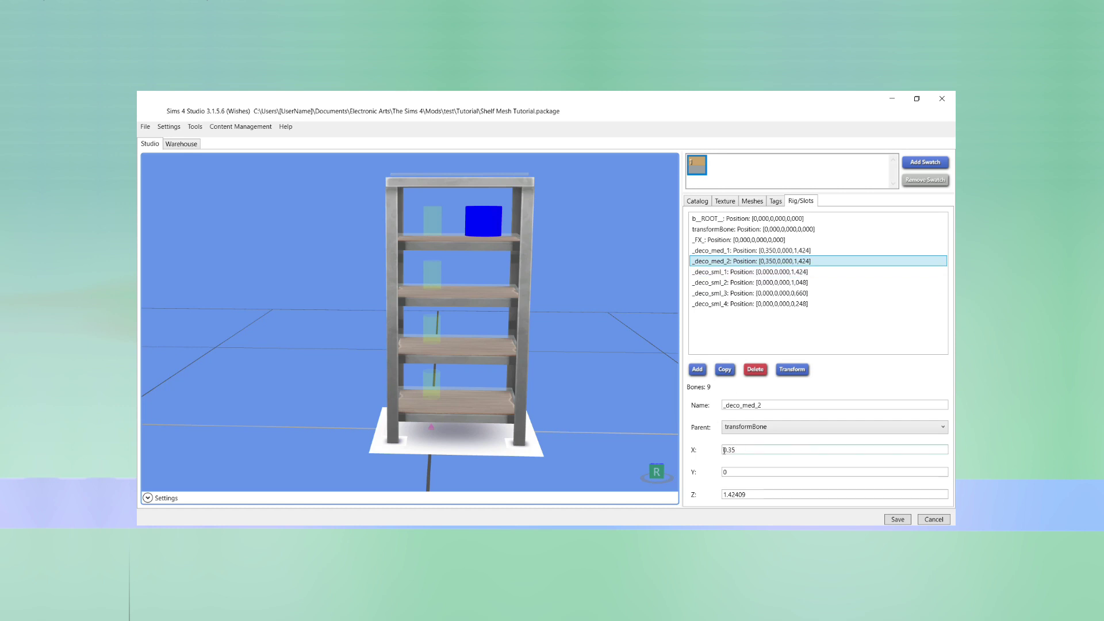
left_click(795, 282)
left_click(741, 495)
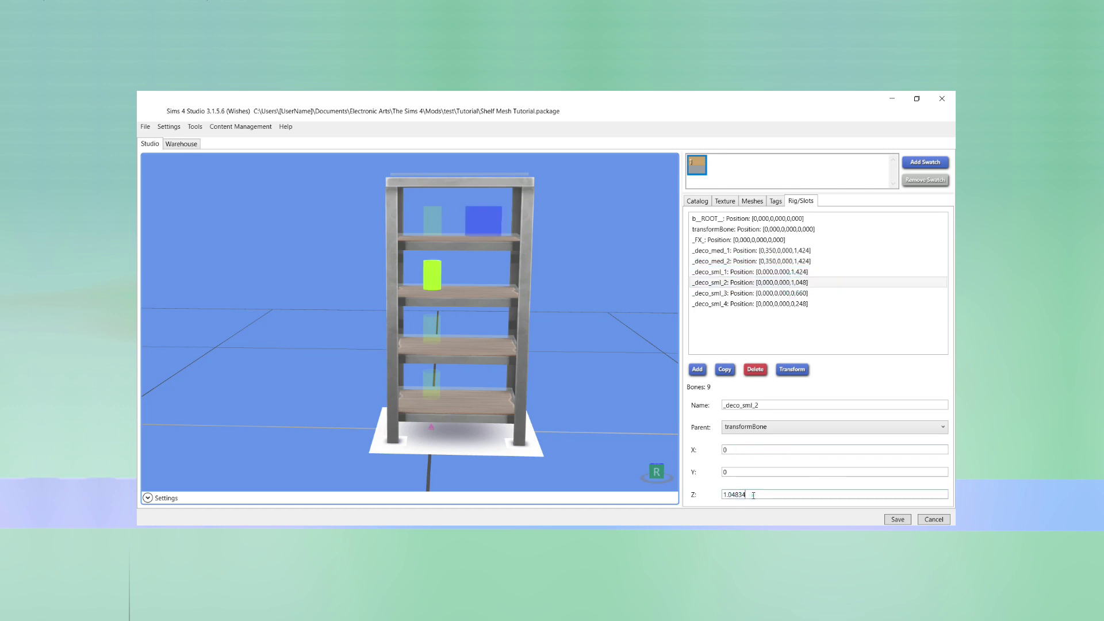
left_click_drag(742, 495, 694, 495)
key("ctrl+c")
left_click(775, 261)
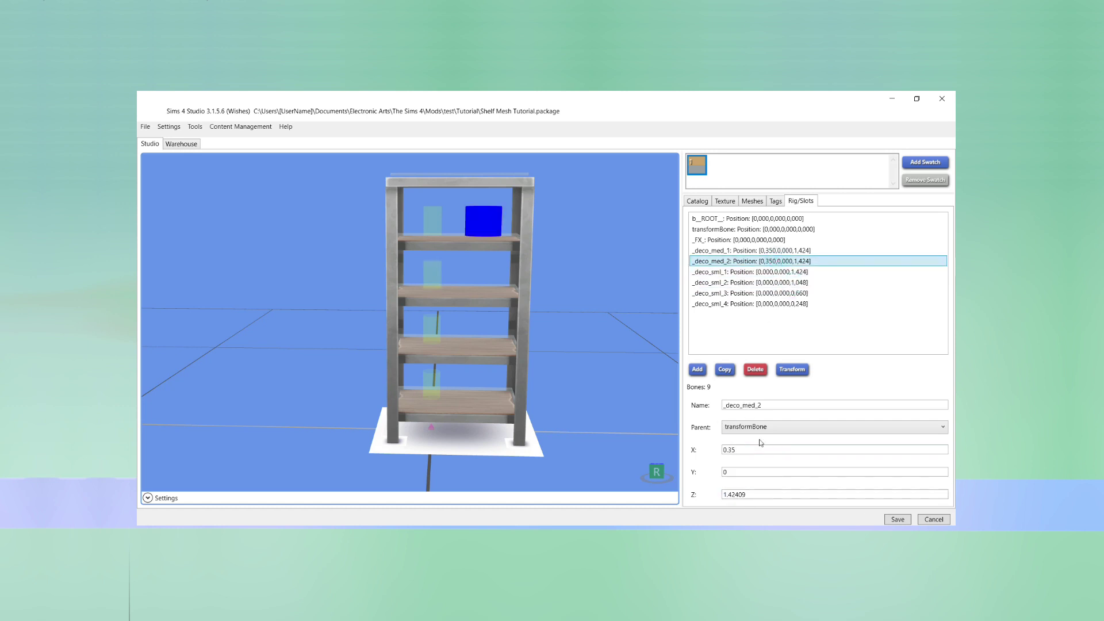
double_click(757, 495)
key("ctrl+v")
left_click(762, 471)
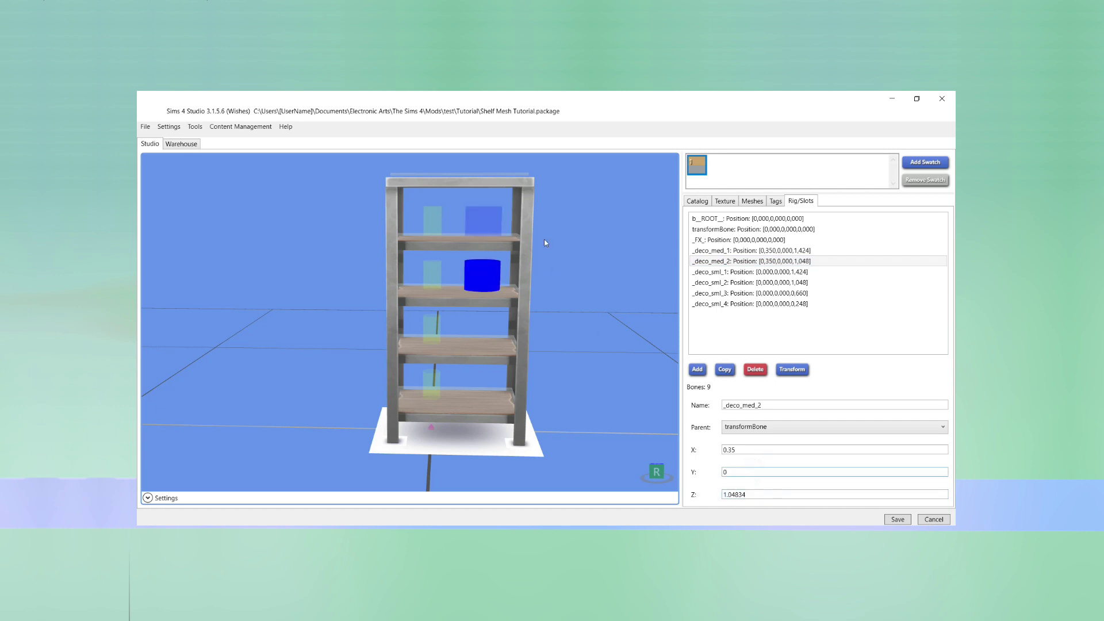